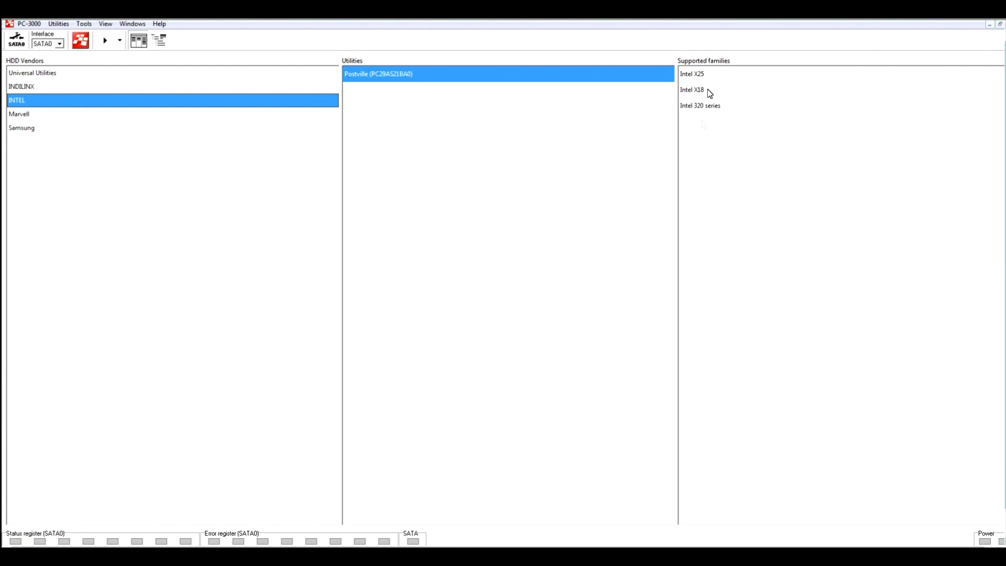
Open the Intel X25 (G2) family page showing X25-M and X18-M models with PCB photos
double_click(705, 73)
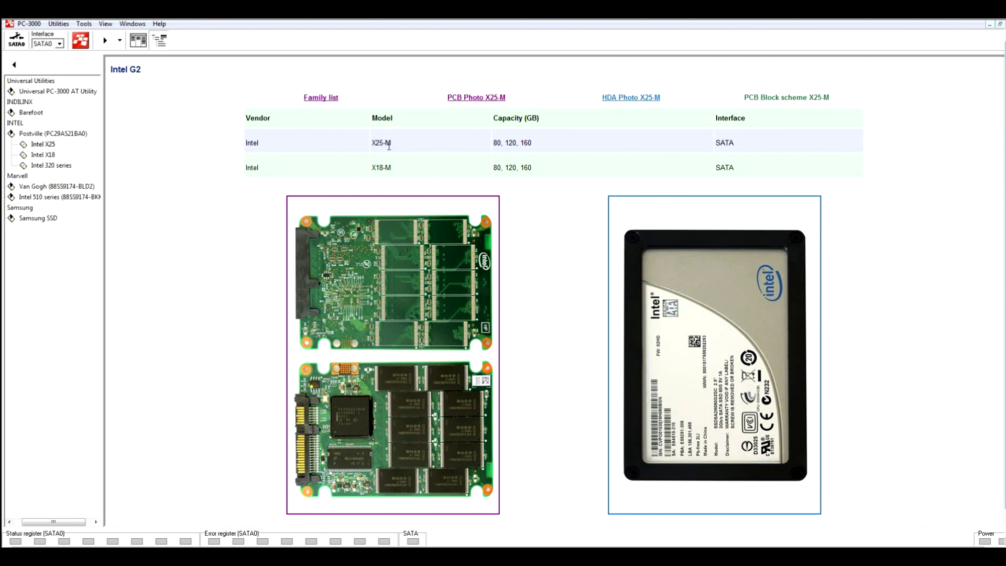
Select the Intel 320 series family, return to the vendor/family lists, and power on SATA0
left_click(39, 166)
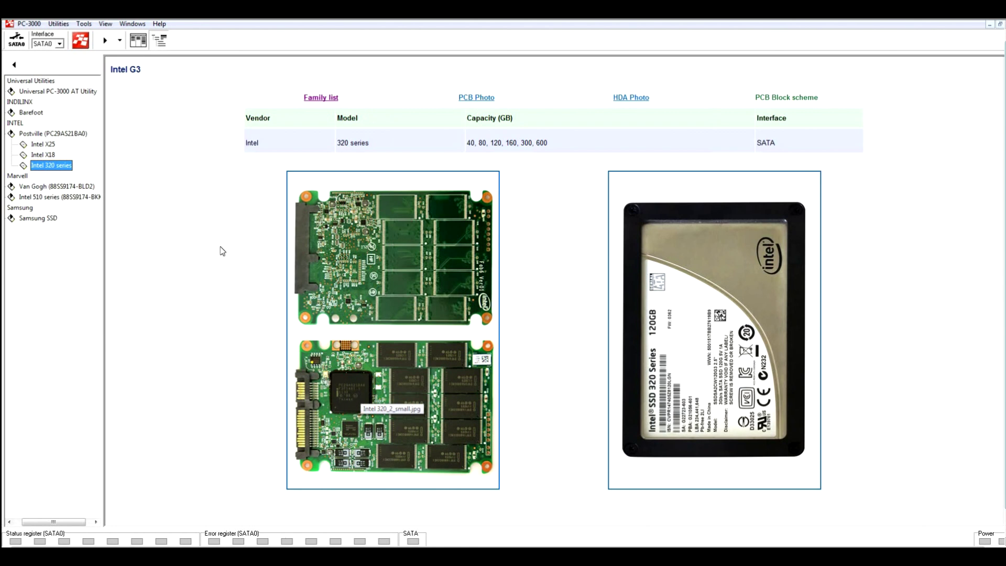
left_click(143, 39)
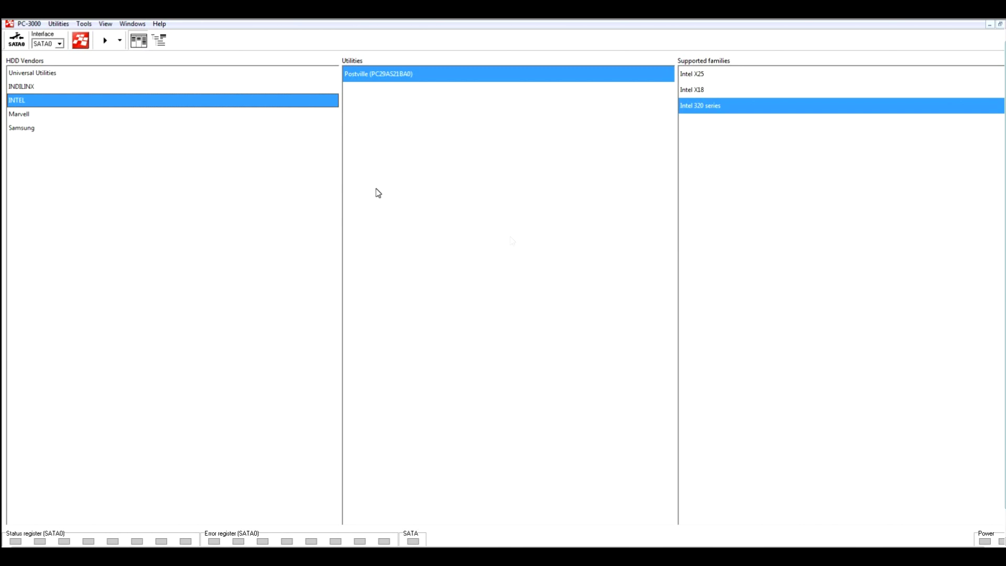
left_click(14, 45)
Launch Postville, autodetect the Postville refresh / 320 series family, and start the utility
double_click(420, 76)
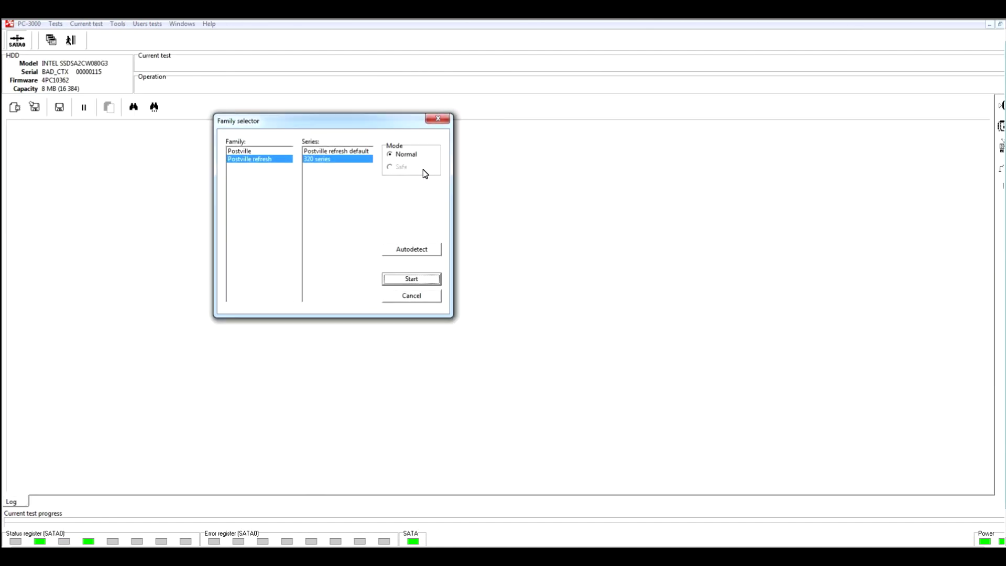
left_click_drag(406, 124, 392, 188)
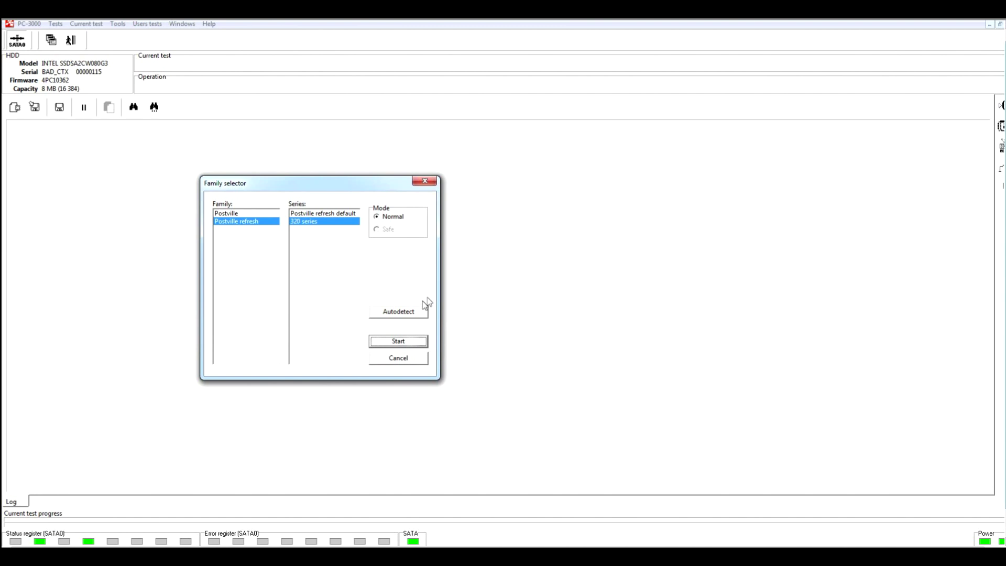
left_click(414, 314)
left_click(411, 344)
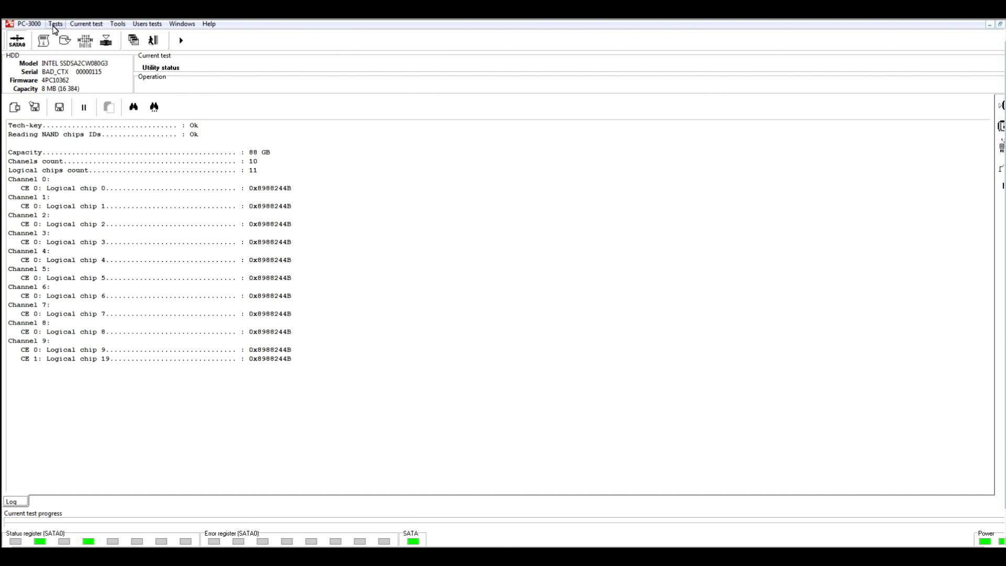
Once the log reports 88 GB, 10 channels and 11 chips (ID 0x8988244B), open Tests
left_click(54, 26)
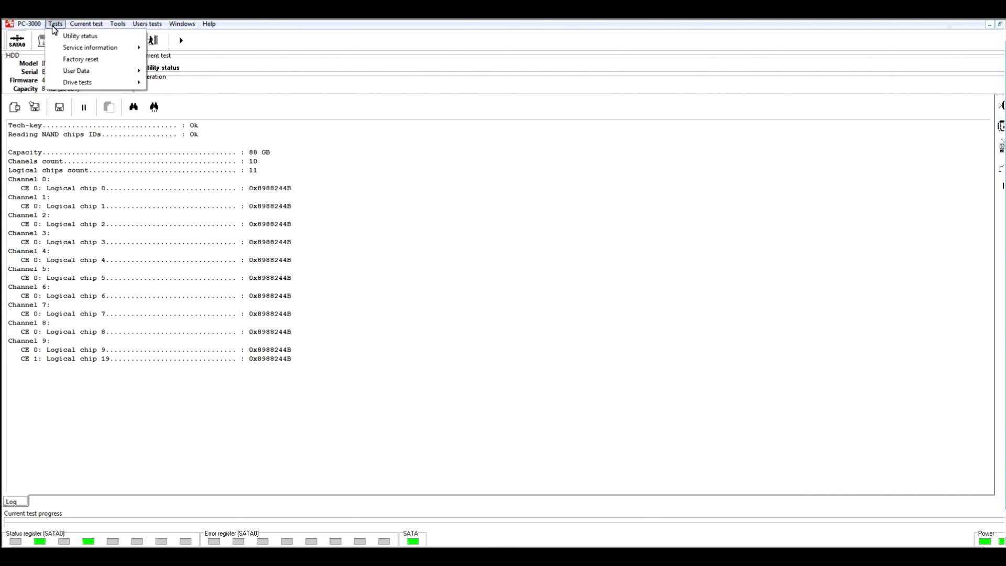
Run Service information > Translator > Build a translator and accept enabling extended tech-mode
mouse_move(73, 48)
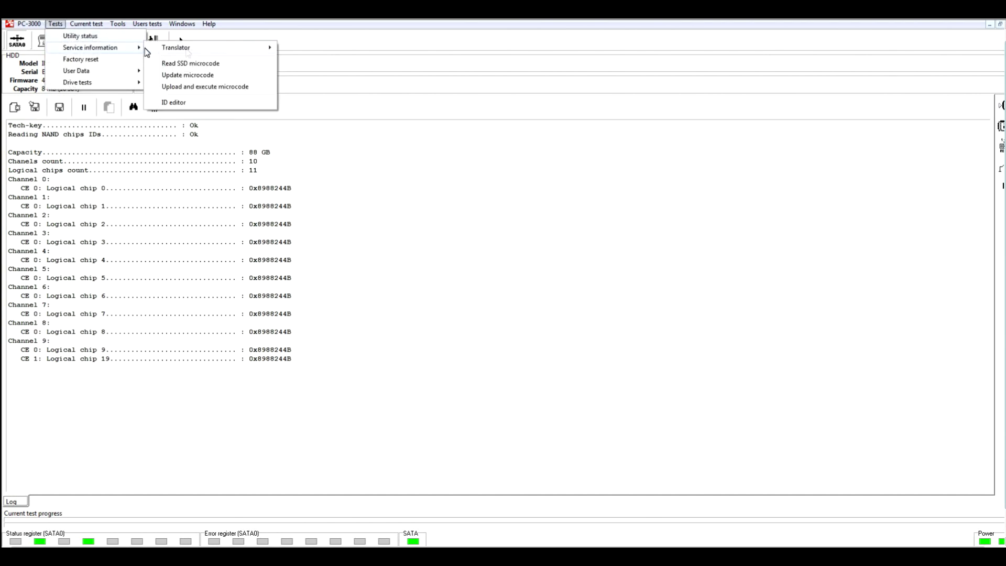
mouse_move(187, 49)
left_click(328, 49)
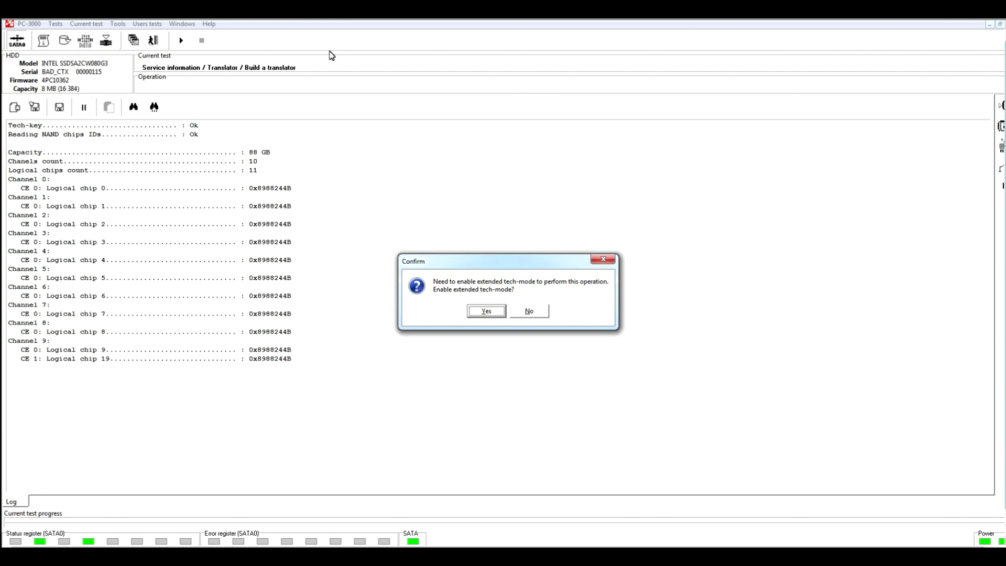
left_click(481, 311)
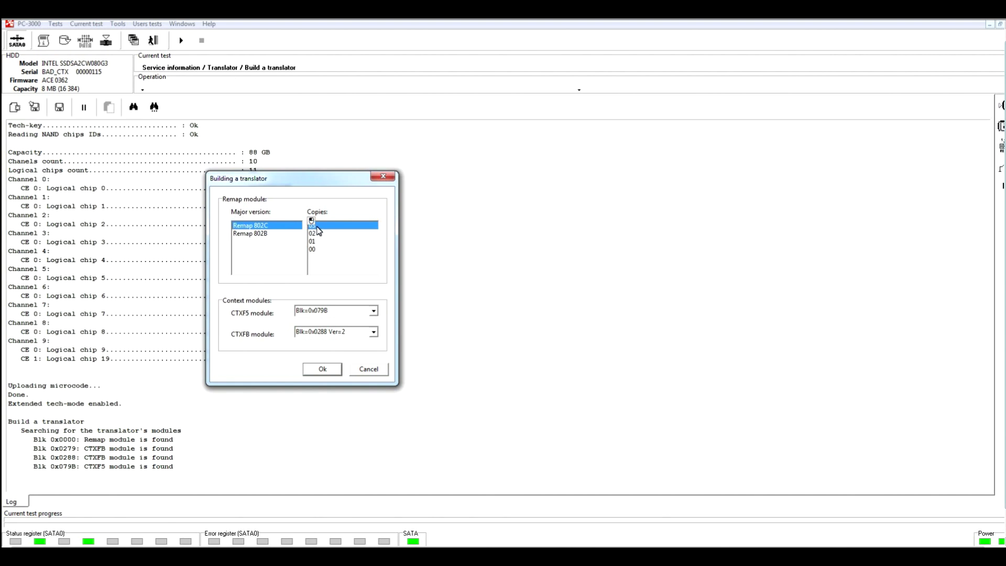
Build the translator from Remap 802C with CTXFB version 2 and CTXF5 block 0x079B
left_click(374, 333)
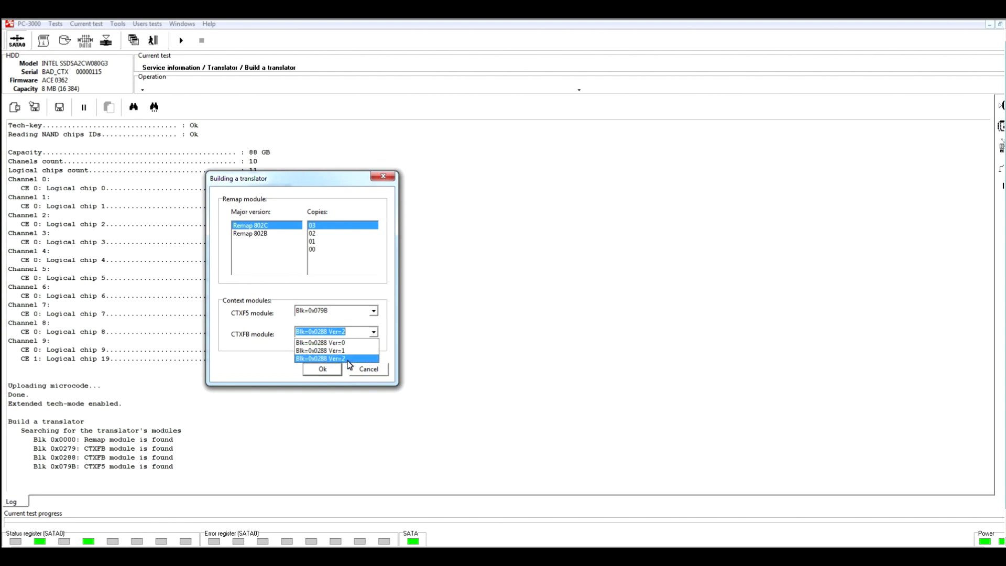
left_click(349, 361)
left_click(374, 311)
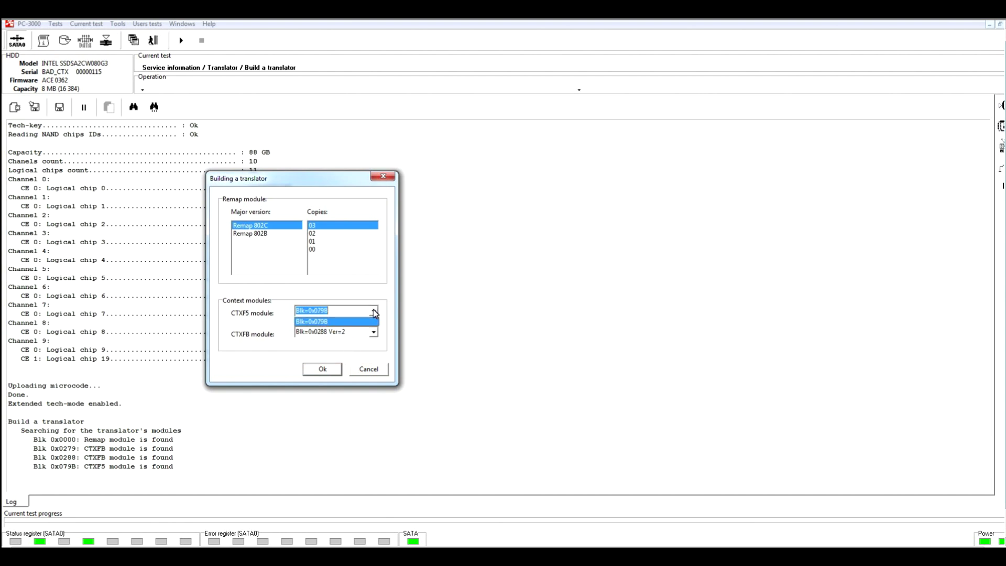
left_click(324, 322)
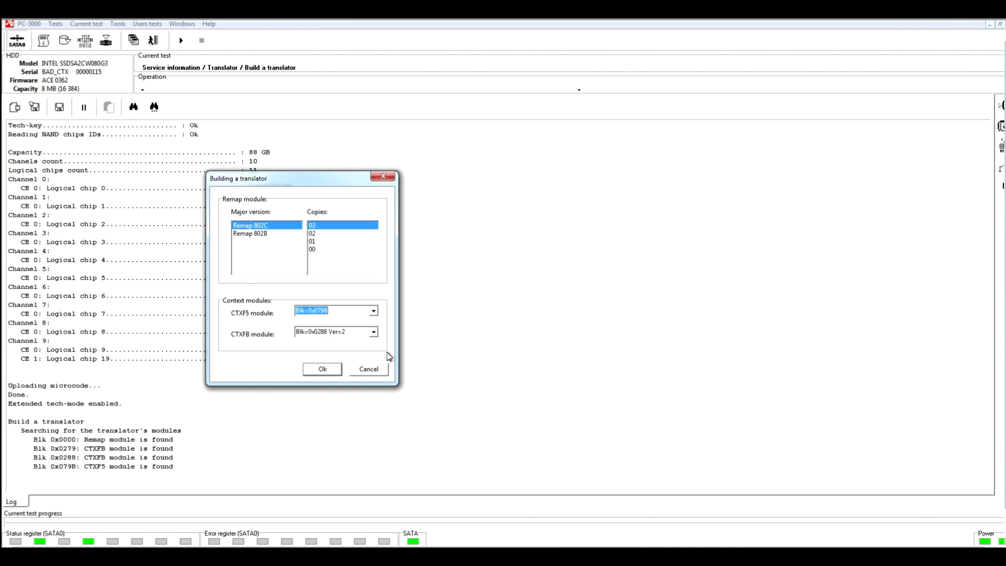
left_click(322, 370)
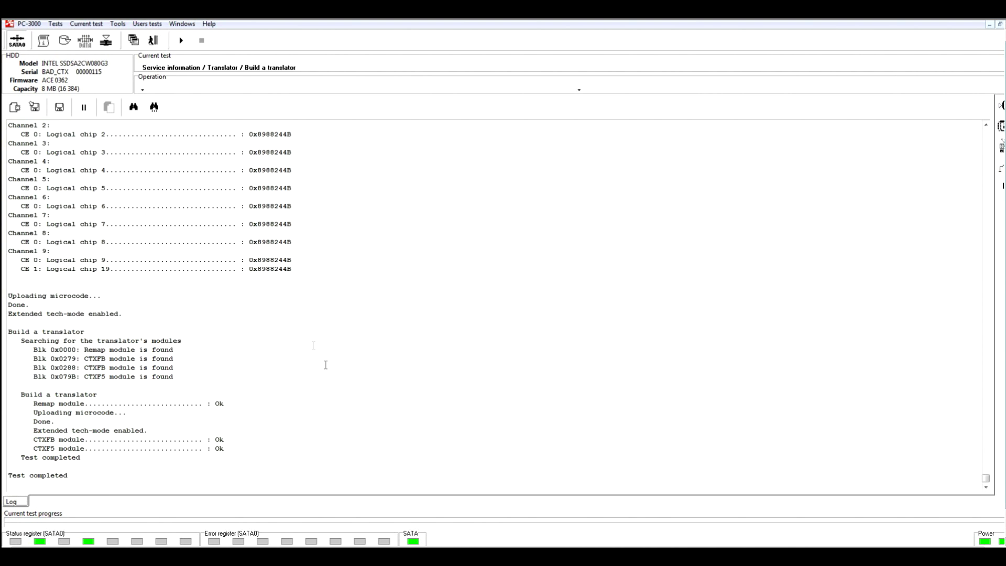
In Utility status reading settings, change Way of reading from tech-command to translation tables
left_click(45, 51)
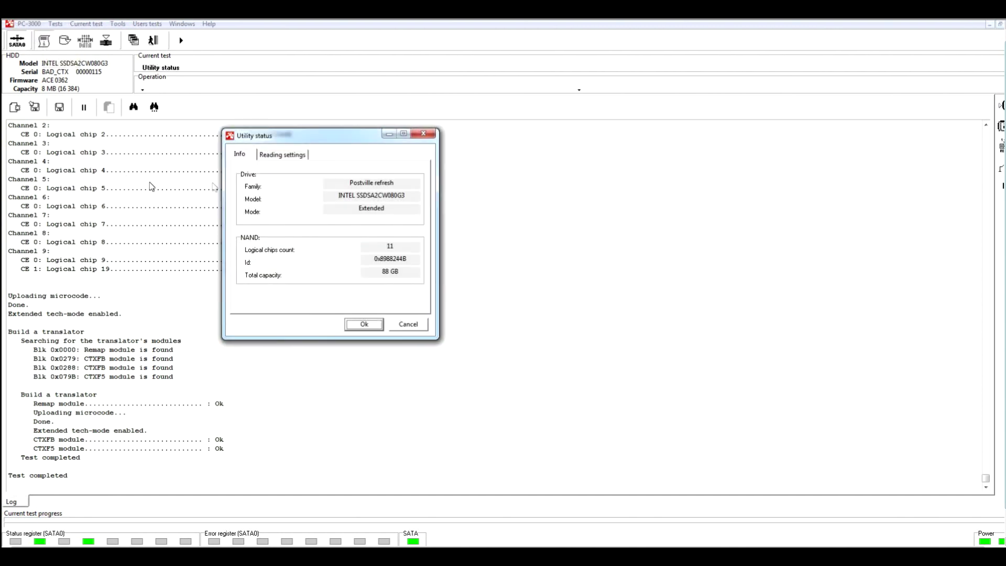
left_click(278, 156)
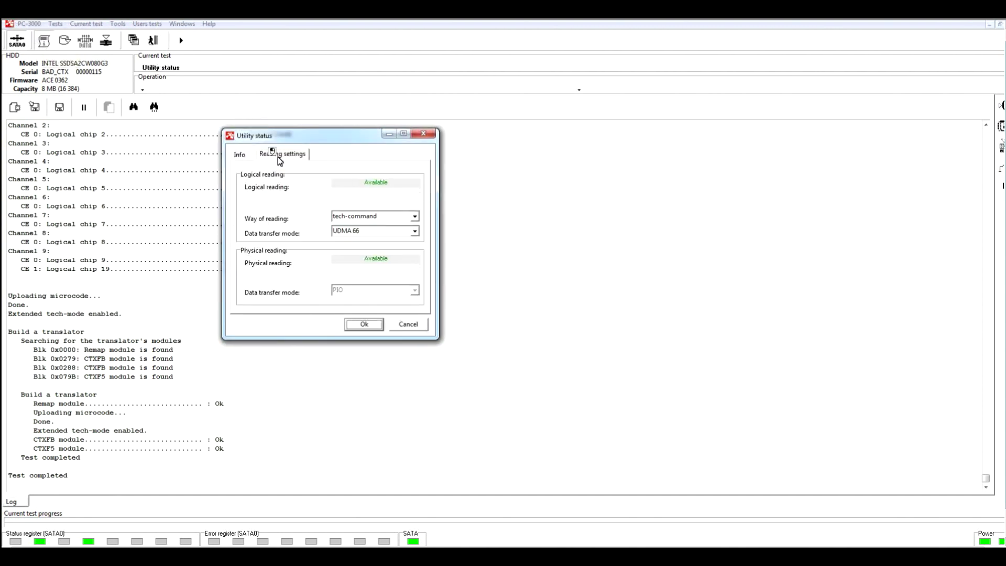
left_click(415, 217)
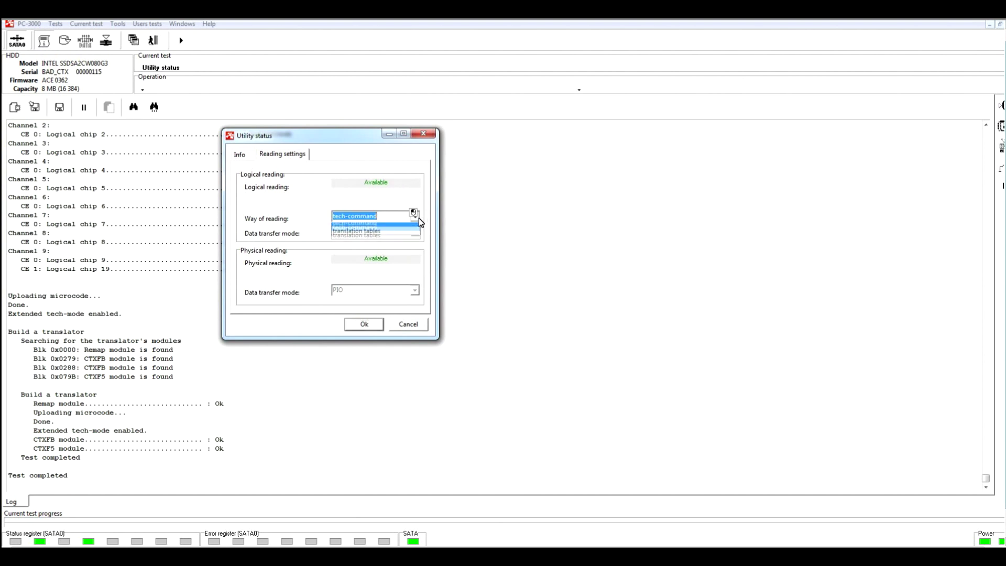
left_click(400, 235)
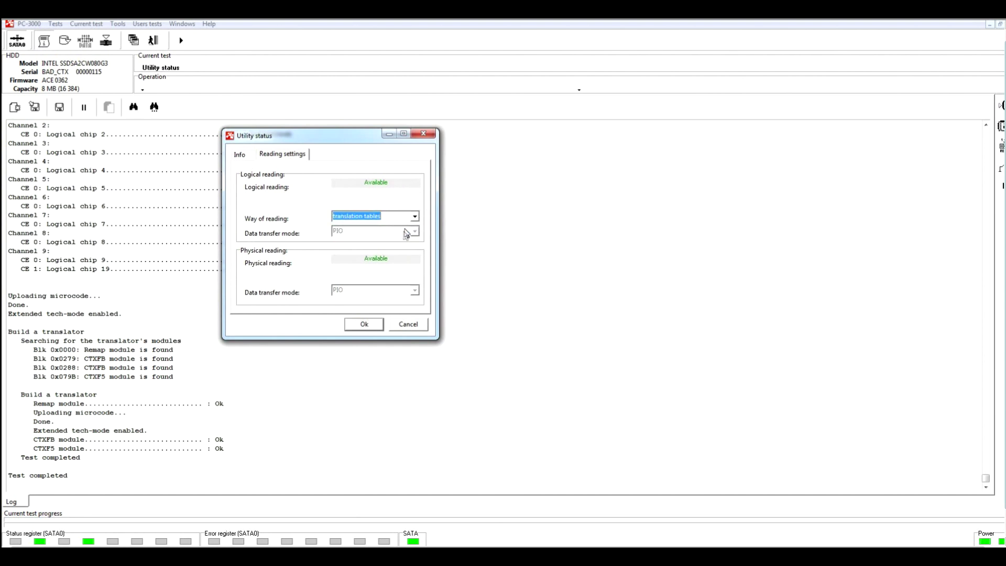
left_click(363, 329)
Create a task with the INTEL SSDSA2CW080G3 drive as source, skipping data copy and translator
left_click(187, 25)
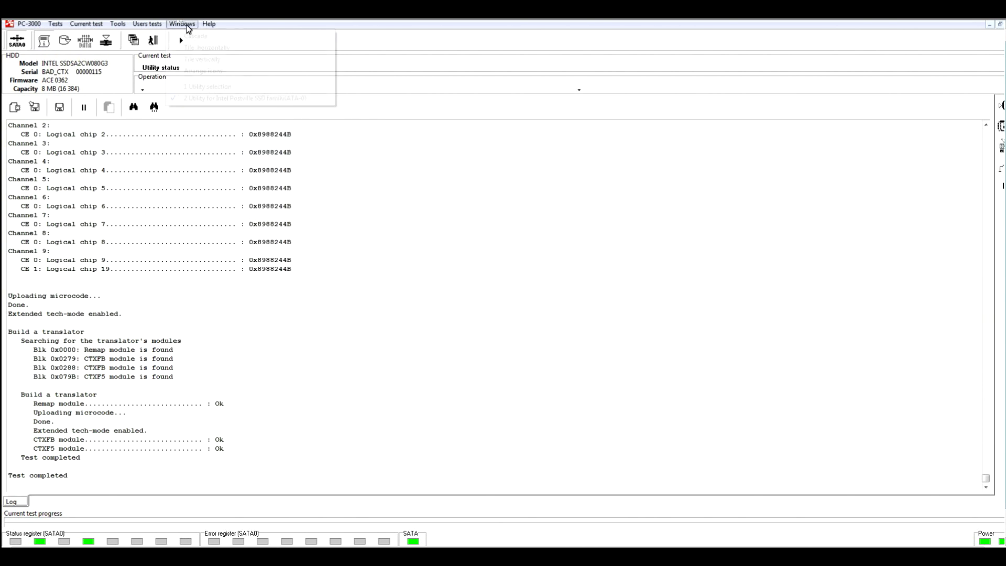
left_click(206, 87)
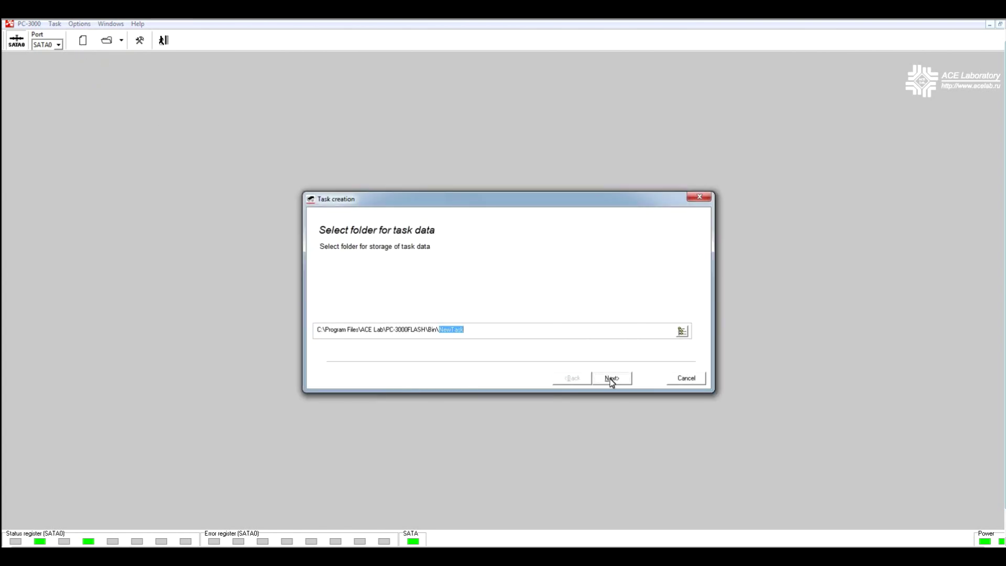
left_click(611, 378)
left_click(491, 290)
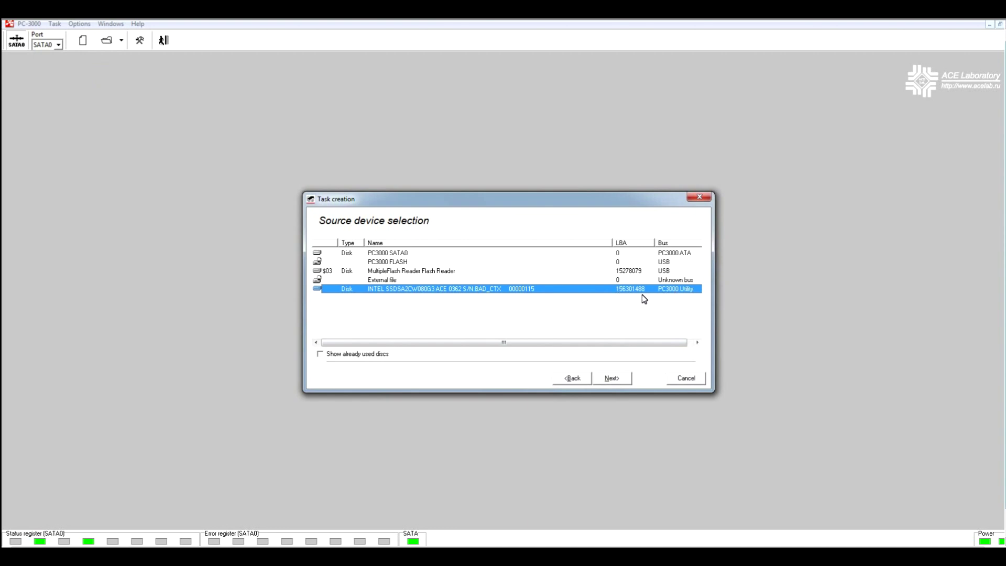
left_click(611, 379)
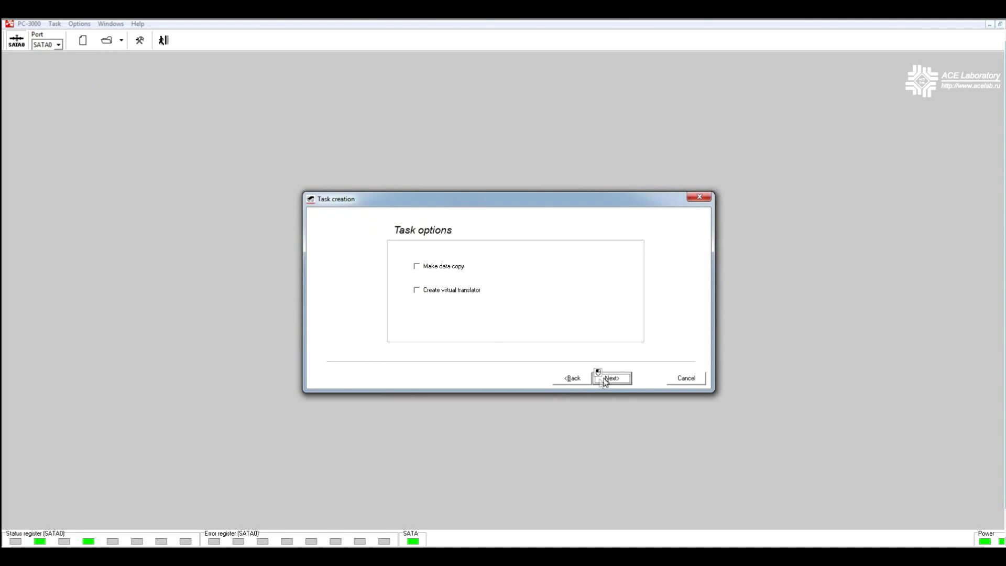
left_click(612, 379)
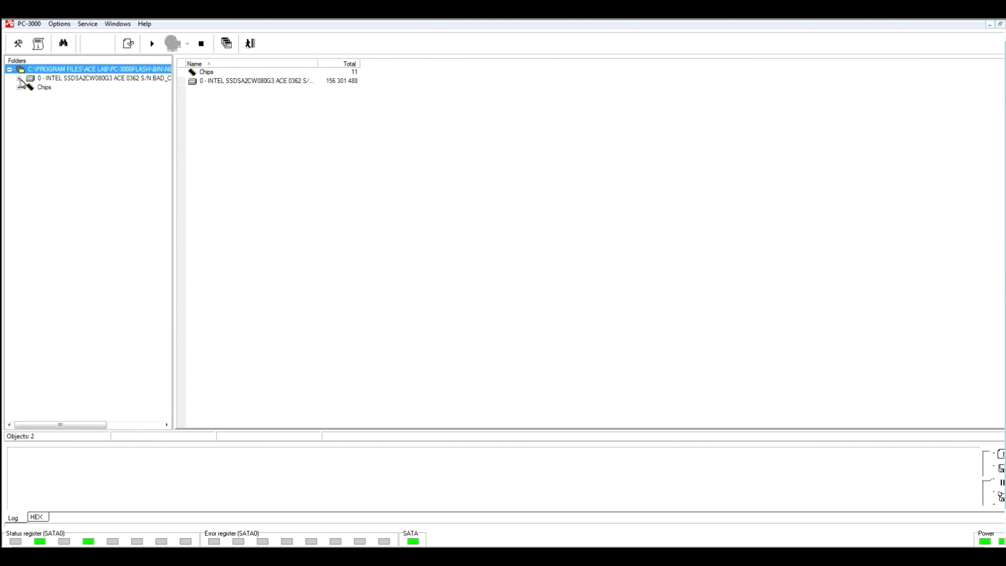
Expand the Intel SSD, partition 1 [07] and its NTFS file system down to Root
left_click(19, 79)
left_click(28, 88)
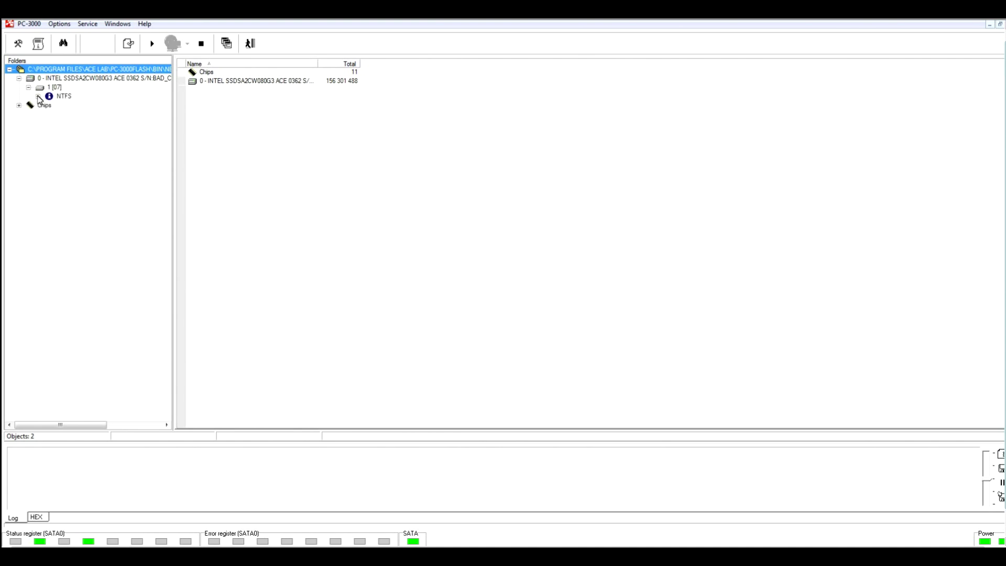
left_click(38, 96)
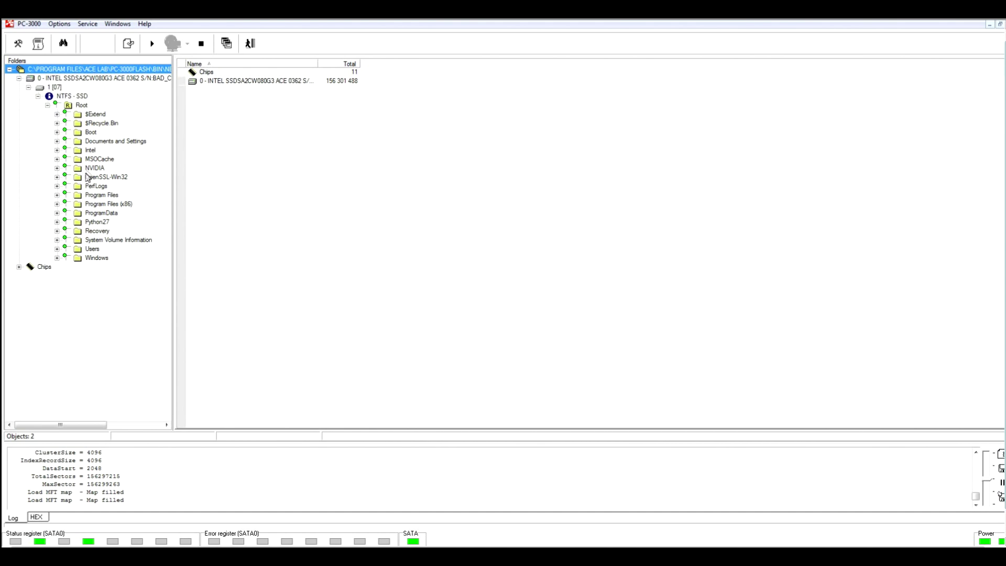
Browse the NVIDIA, DisplayDriver, 301.24, PerfLogs and Program Files folders
left_click(90, 168)
left_click(56, 168)
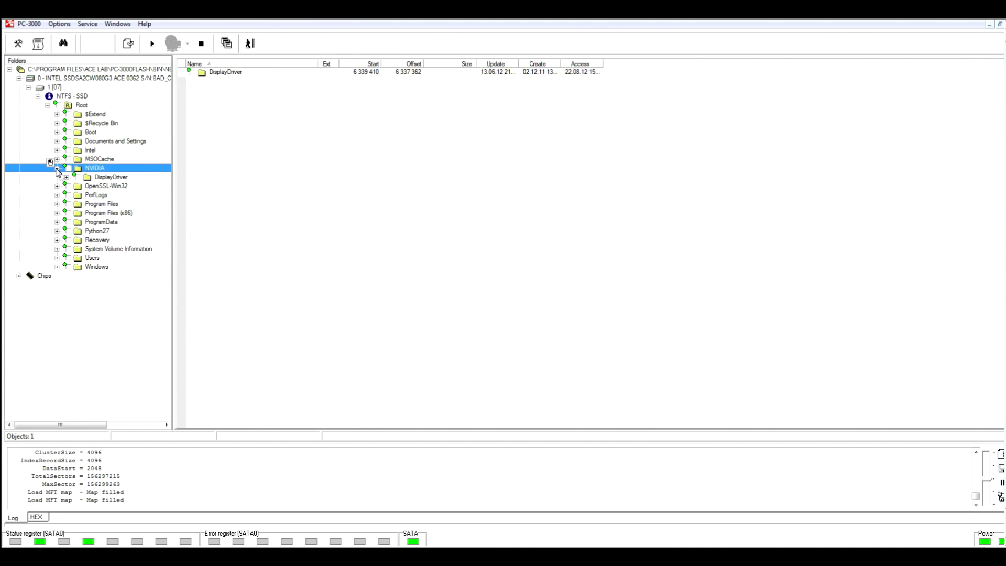
left_click(78, 177)
left_click(67, 177)
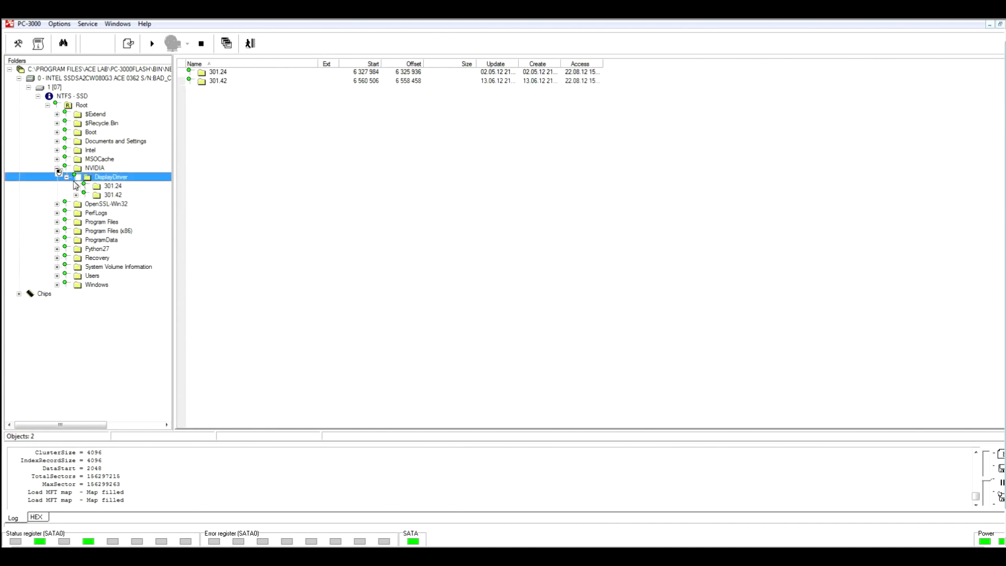
left_click(100, 187)
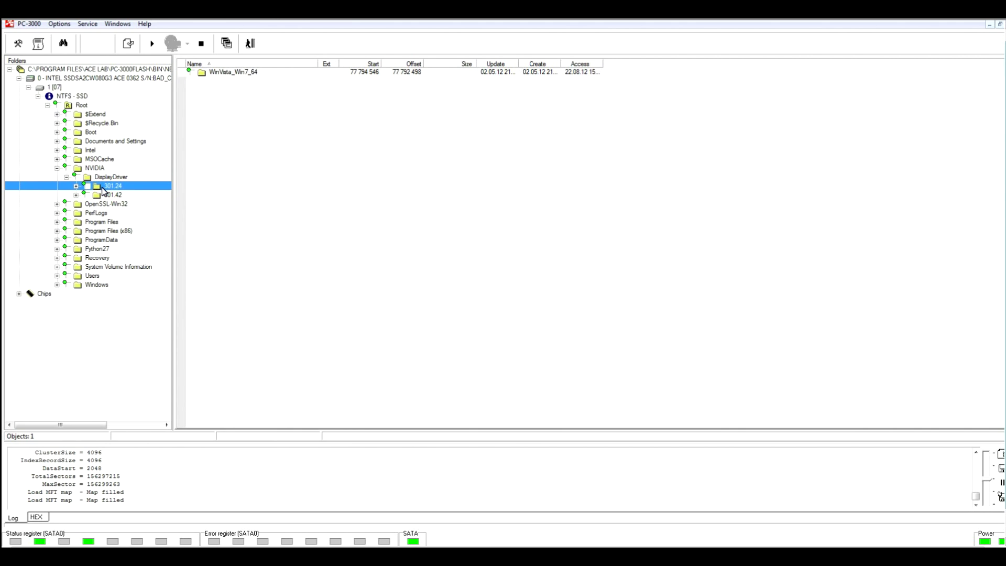
left_click(99, 214)
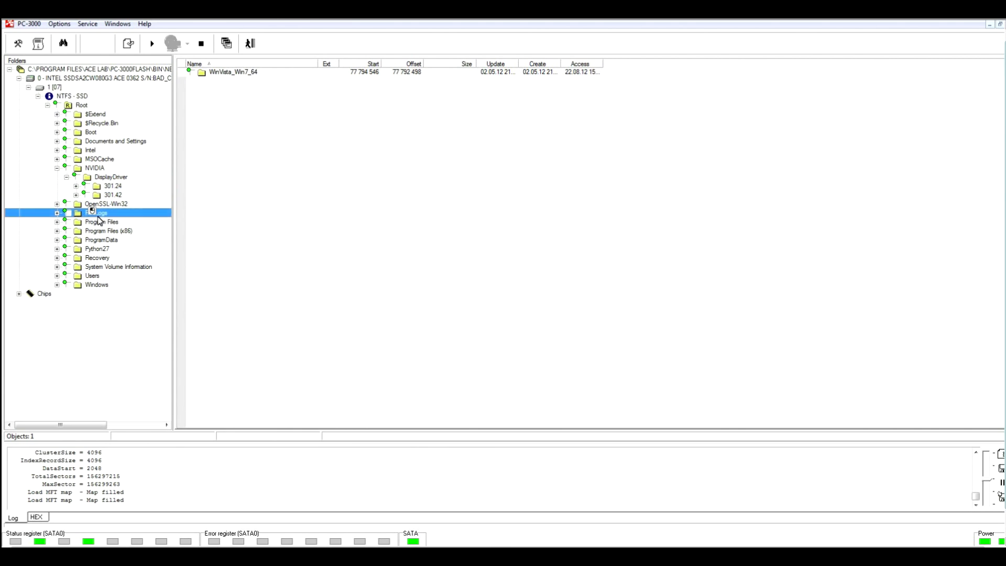
left_click(96, 223)
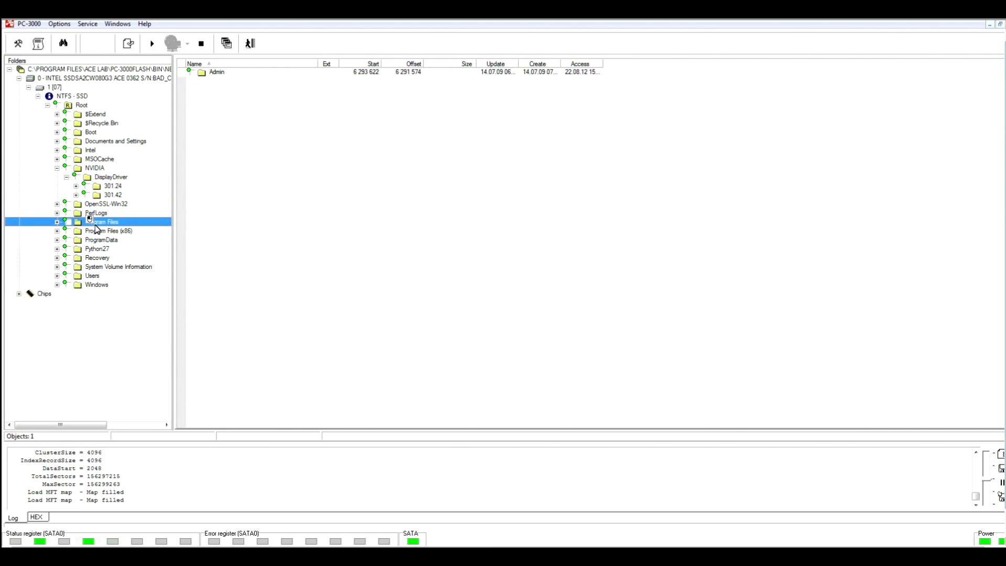
left_click(57, 222)
scroll(59, 227, "down", 3)
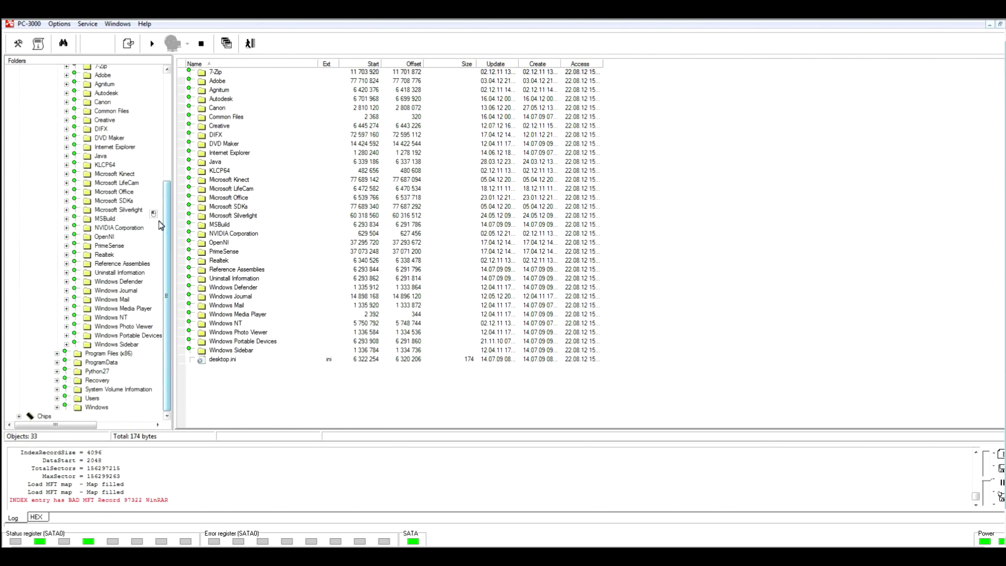
Expand the Chips node, scroll the Folders tree back up, and return to the utility's log
left_click(19, 416)
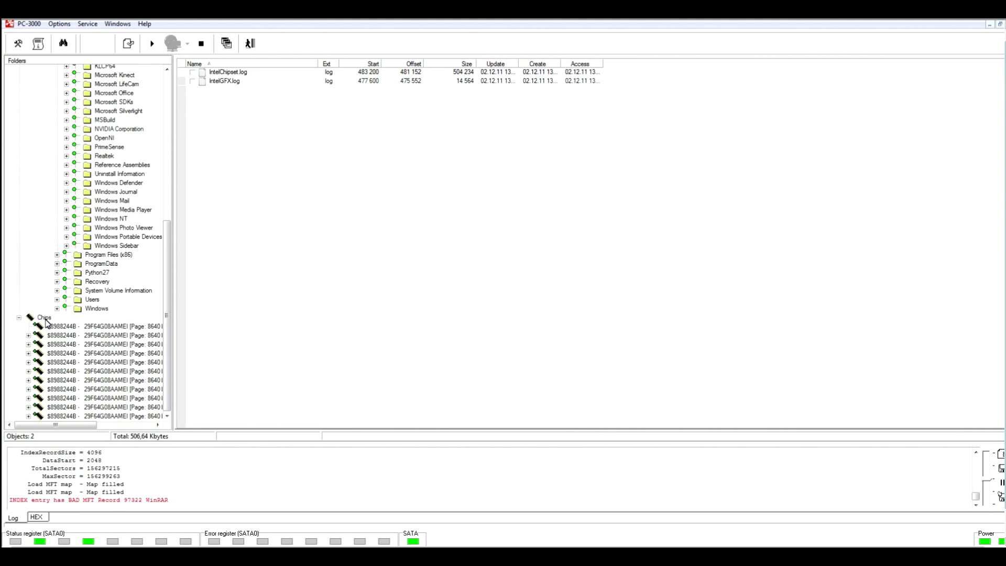
left_click_drag(166, 317, 182, 155)
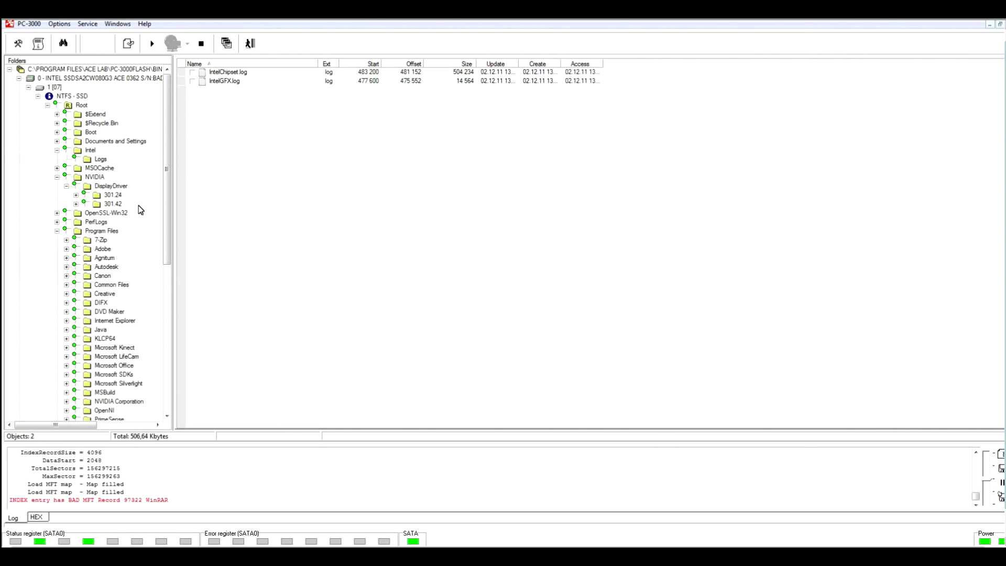
left_click(119, 24)
Bring the Intel Postville SSD utility window forward and open its Utility status settings
left_click(177, 99)
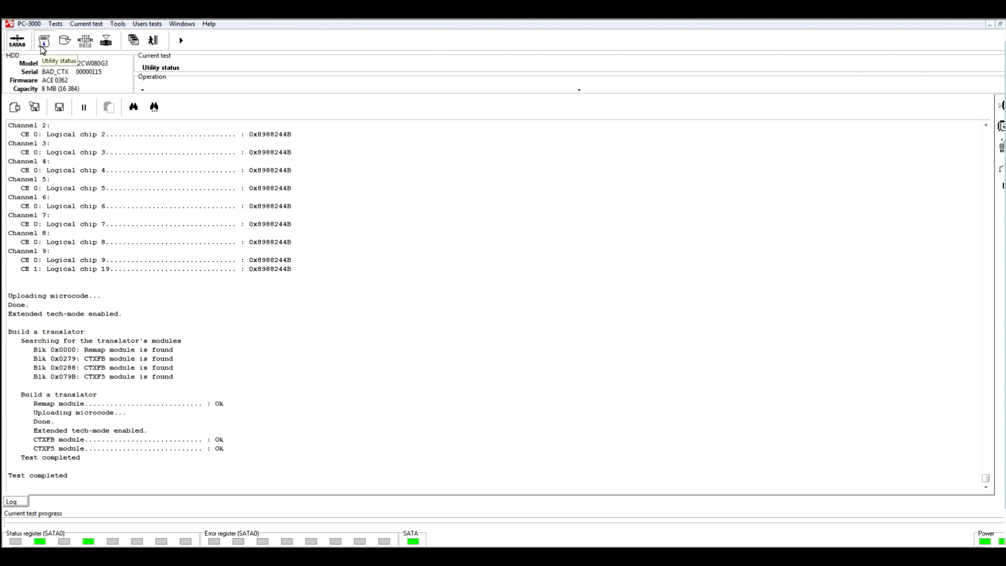
left_click(42, 44)
In Reading settings, choose tech-command as the way of reading and UDMA 133 transfer mode
left_click(282, 155)
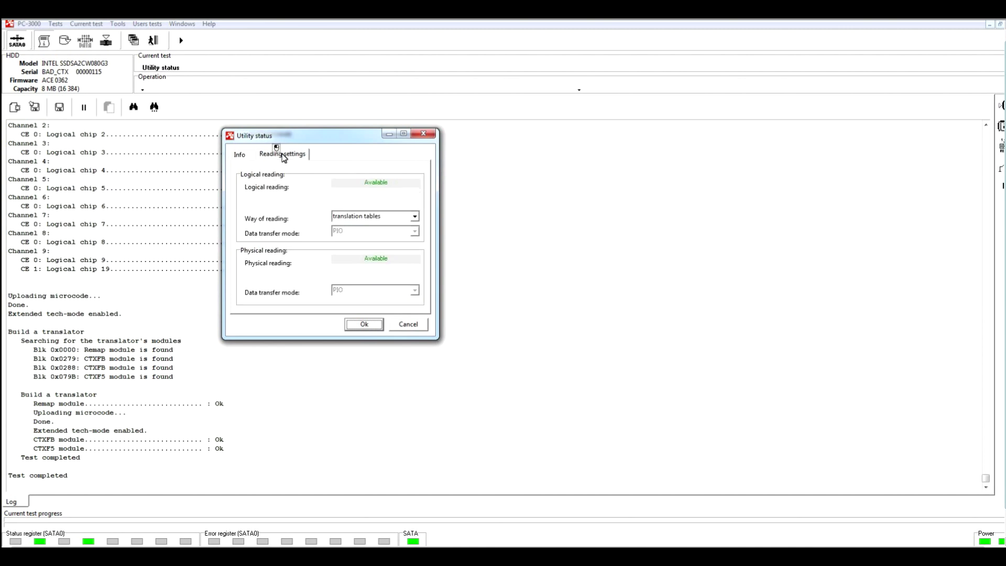
left_click(415, 217)
left_click(409, 226)
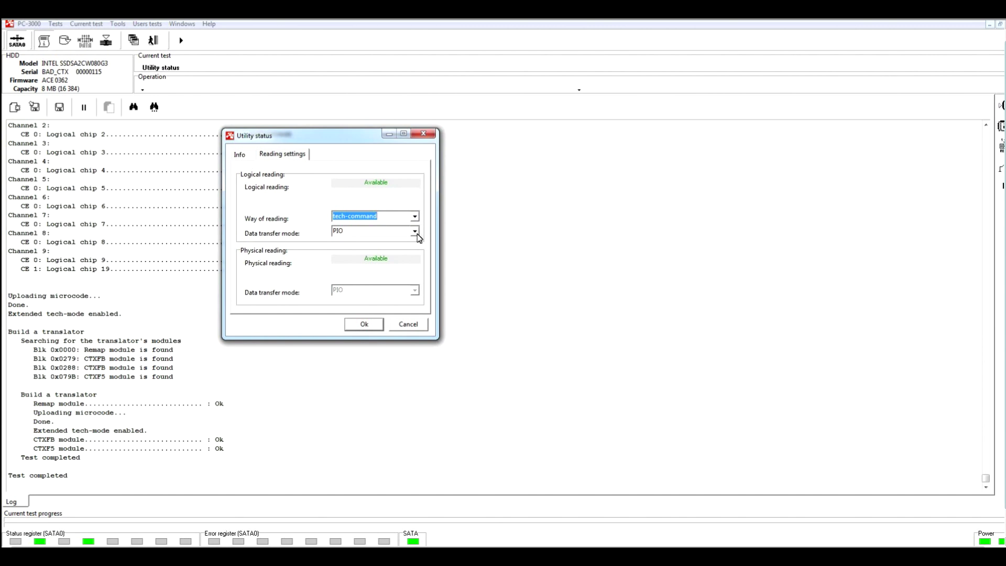
left_click(418, 233)
left_click(418, 233)
left_click(418, 233)
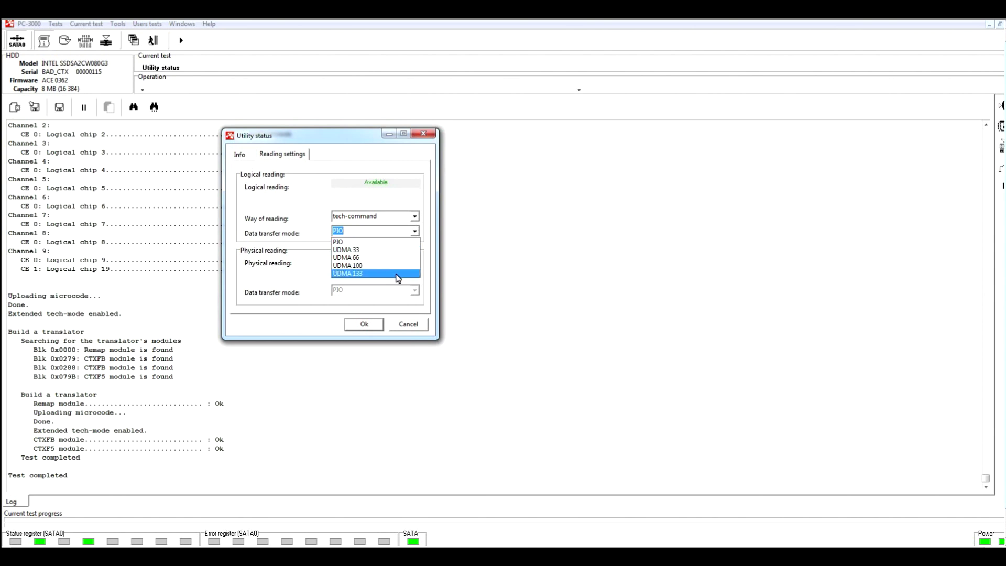
left_click(398, 274)
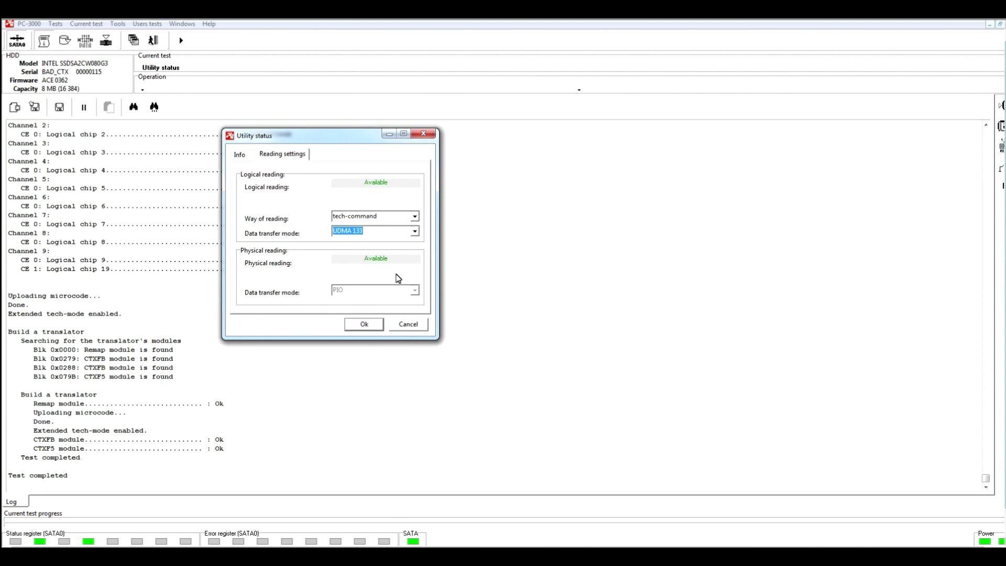
After briefly trying translation tables, reselect tech-command with UDMA 133 and apply the reading settings
left_click(414, 216)
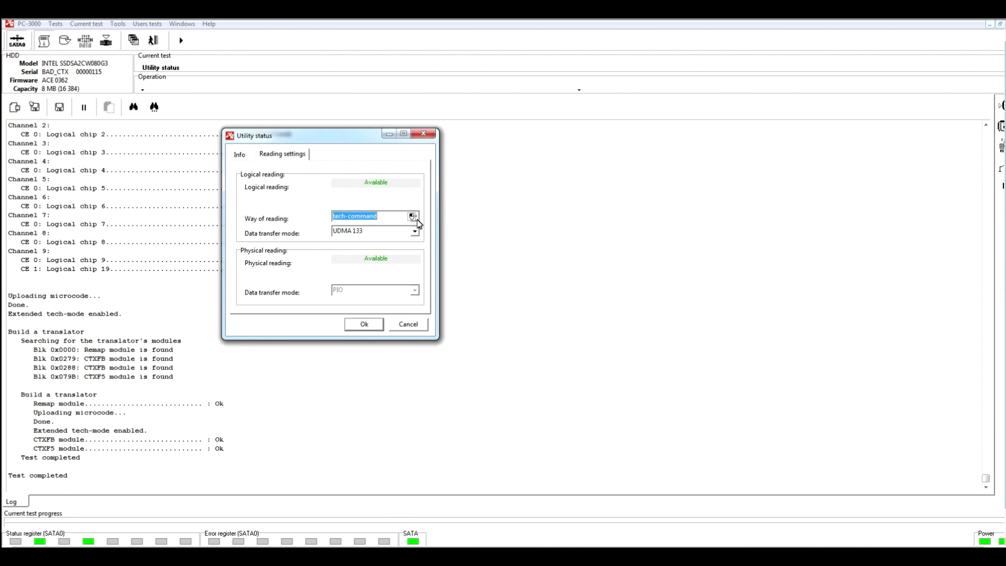
left_click(411, 235)
left_click(415, 217)
left_click(402, 227)
left_click(413, 231)
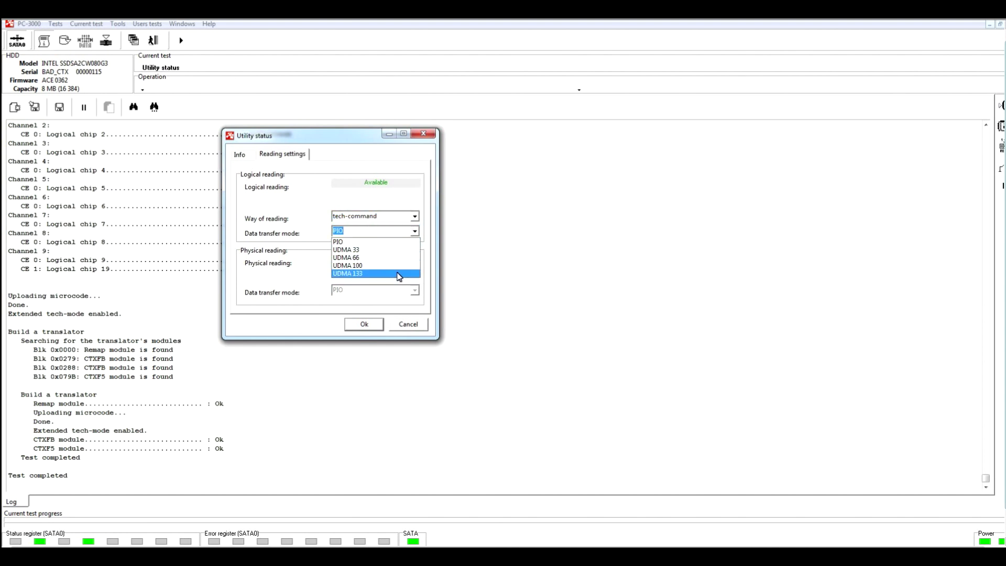
left_click(399, 275)
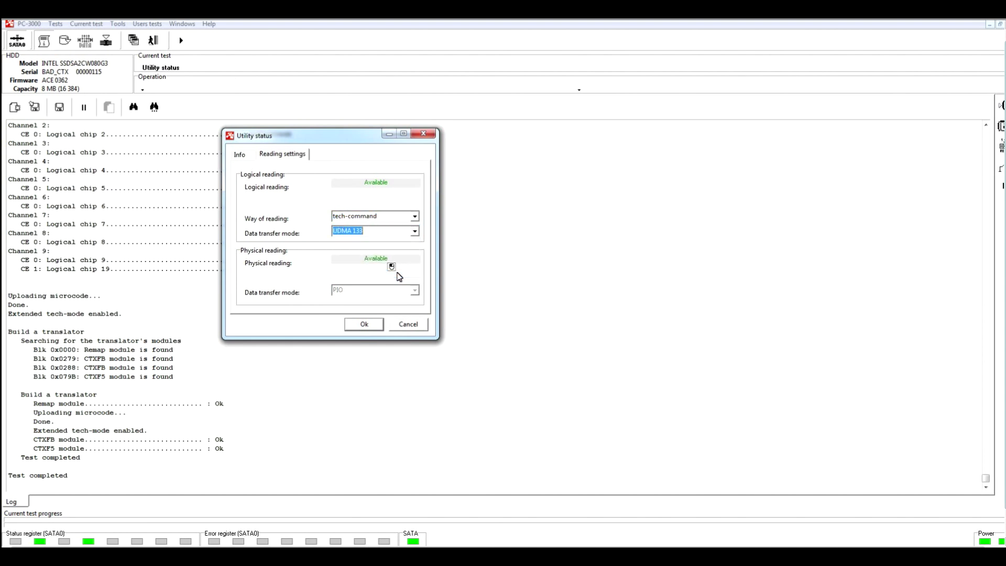
left_click(364, 325)
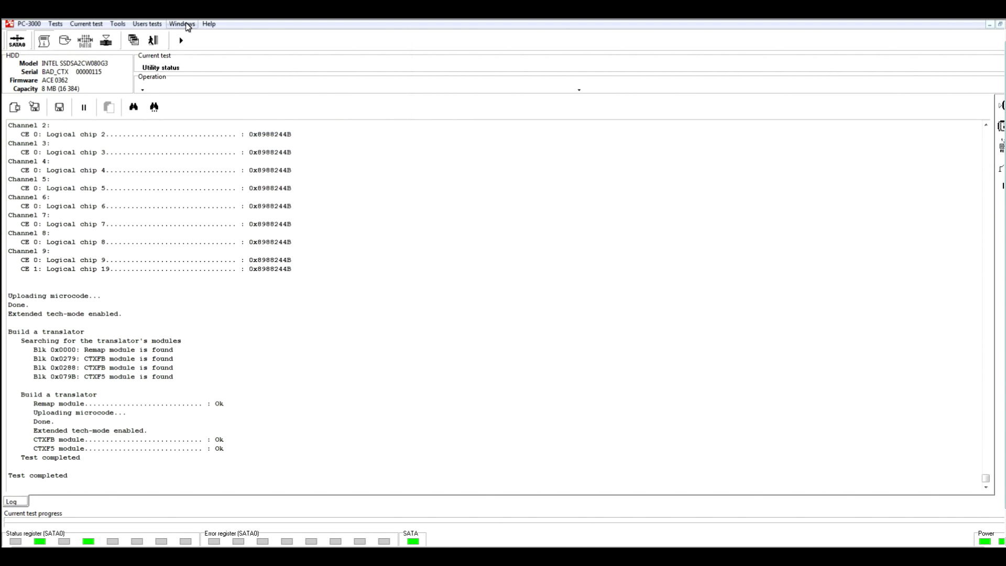
left_click(187, 27)
In the file-system window, collapse the tree and expand the Intel drive's partition 1 to NTFS
left_click(233, 123)
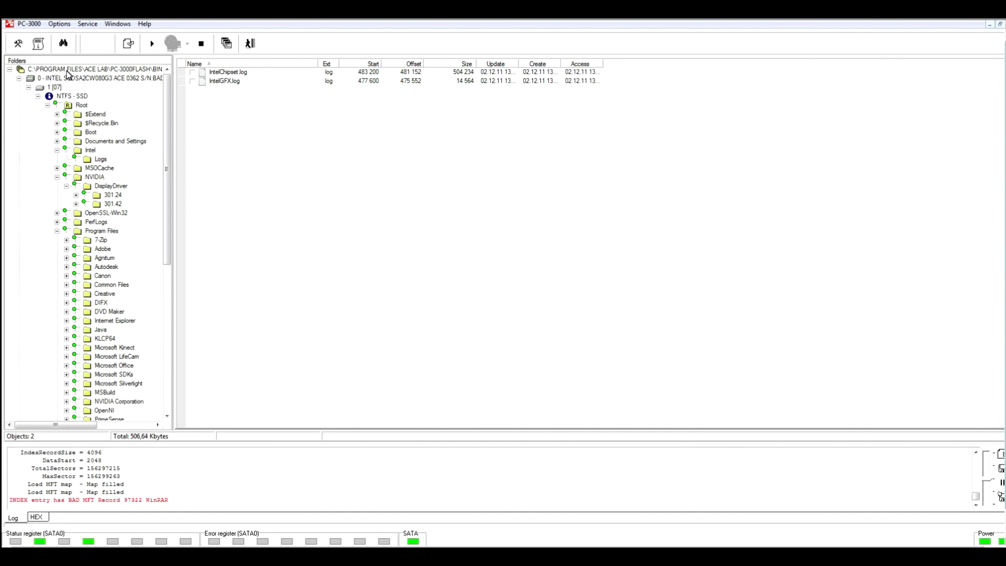
right_click(79, 70)
left_click(94, 78)
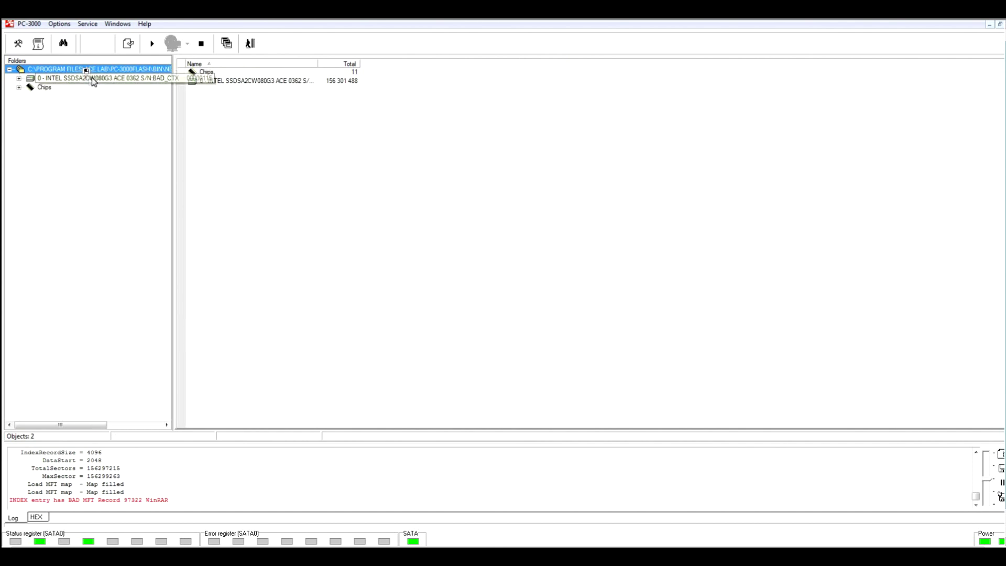
left_click(19, 79)
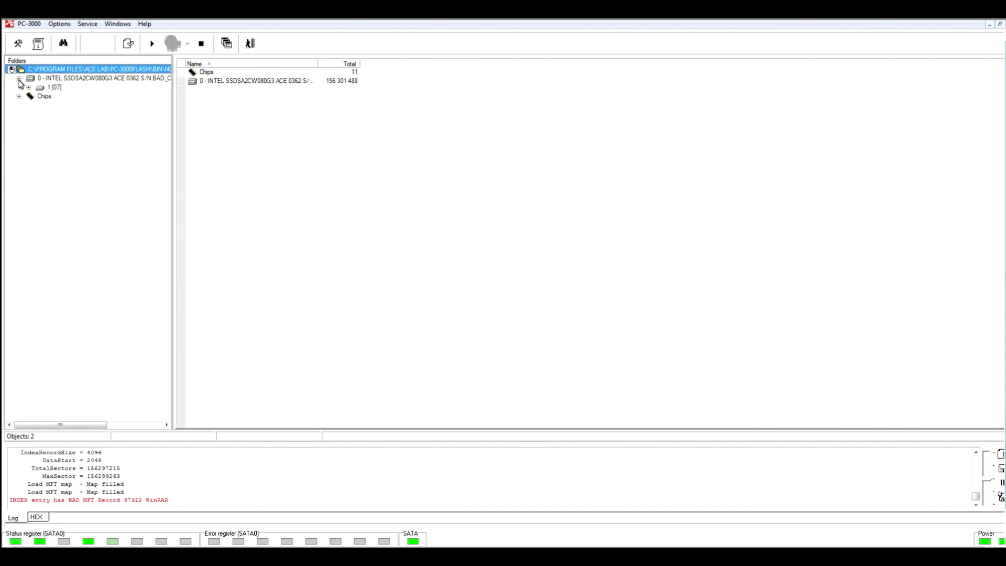
left_click(28, 87)
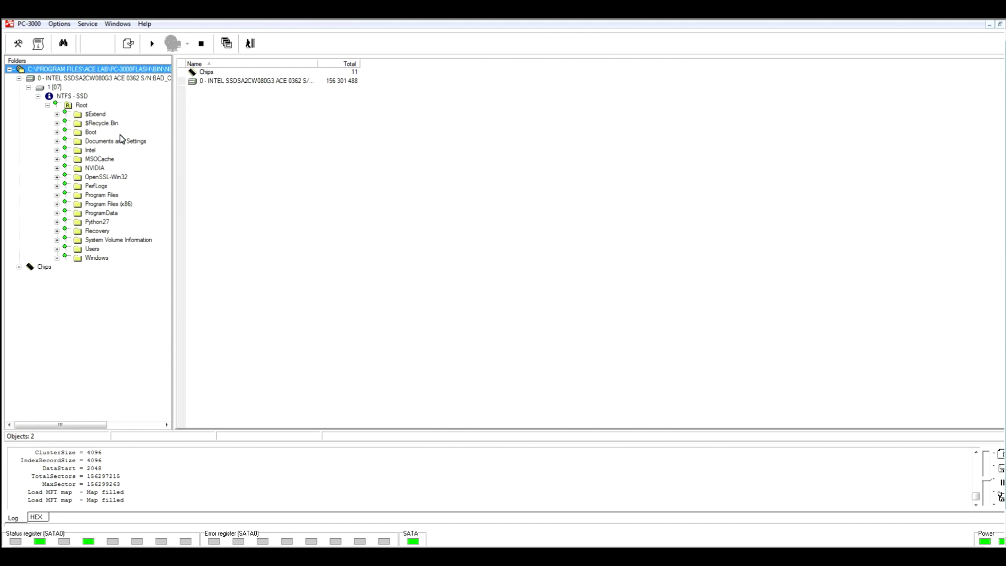
Expand PerfLogs and Program Files, then list the five subfolders of DIFX
left_click(99, 188)
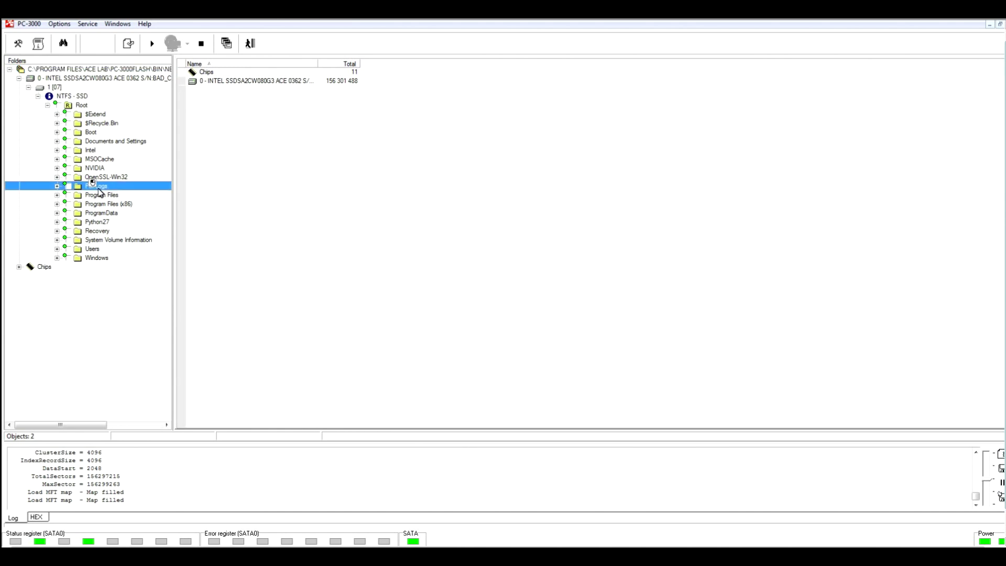
left_click(57, 186)
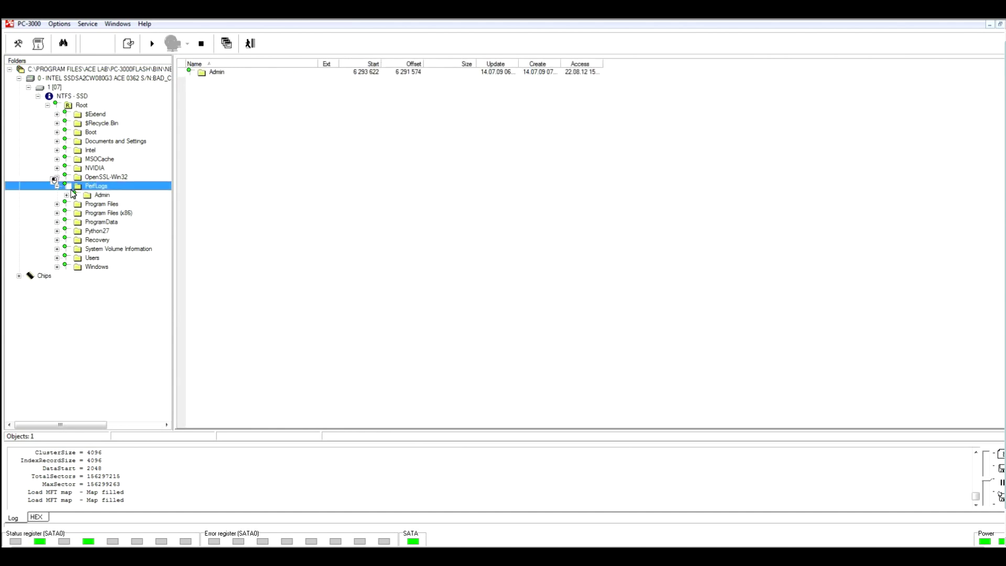
left_click(68, 197)
left_click(84, 204)
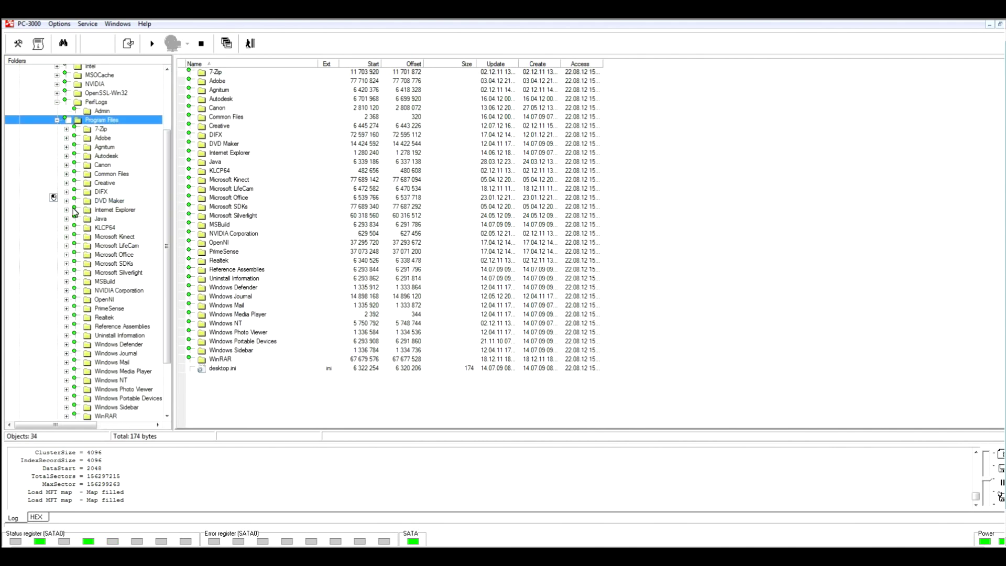
left_click(100, 192)
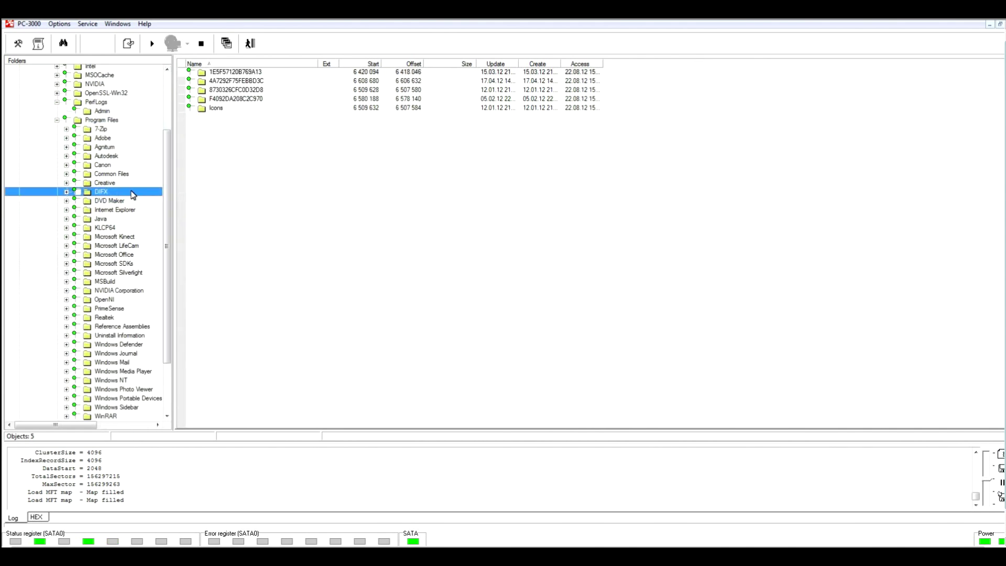
left_click_drag(168, 247, 169, 185)
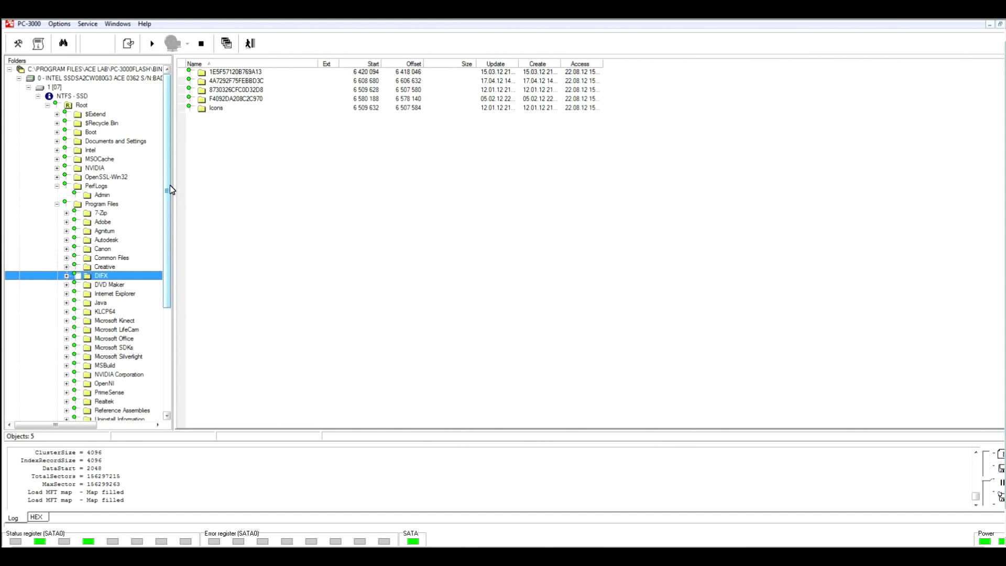
left_click(118, 23)
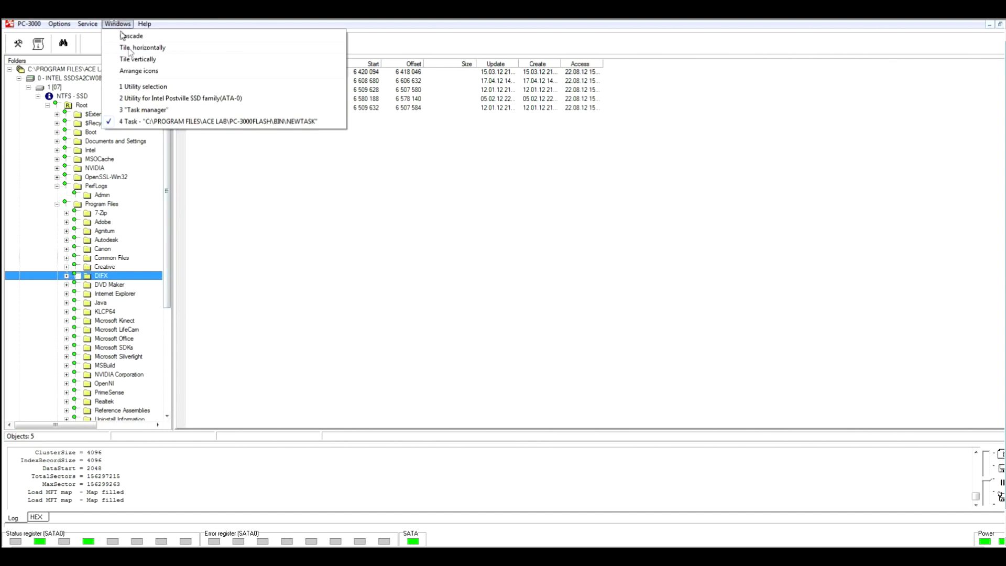
Return to the Postville utility and bring up the Tests > Service information submenu
left_click(146, 99)
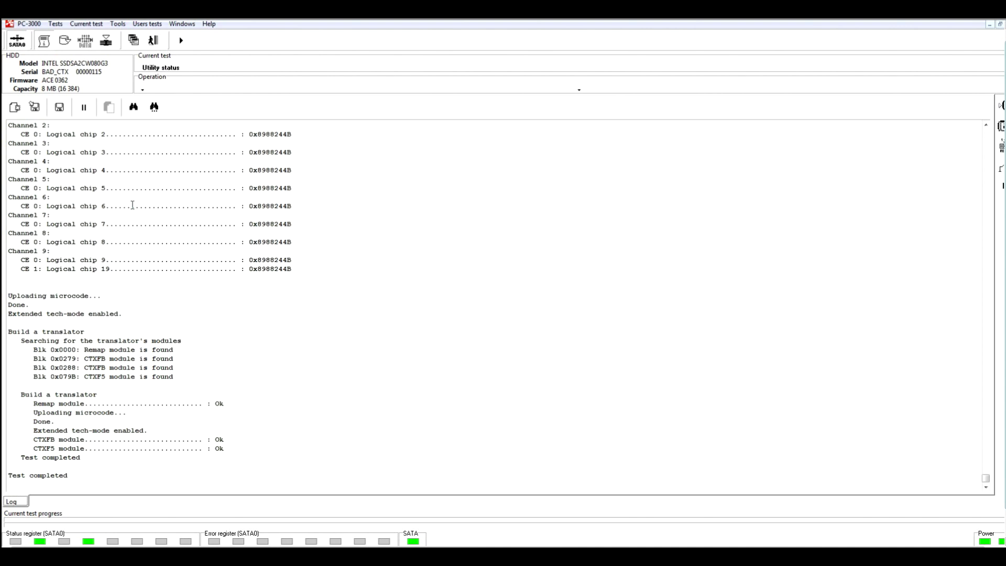
left_click(56, 24)
mouse_move(91, 47)
mouse_move(176, 50)
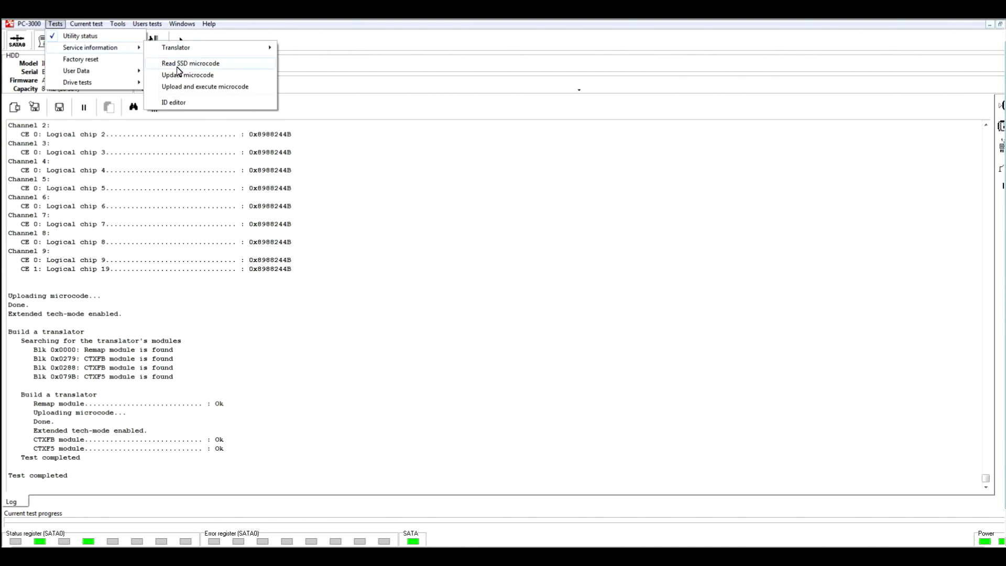
Start Read SSD microcode, confirm the drive profile, then cancel saving the Loader, Firmware and Kernel modules
left_click(176, 64)
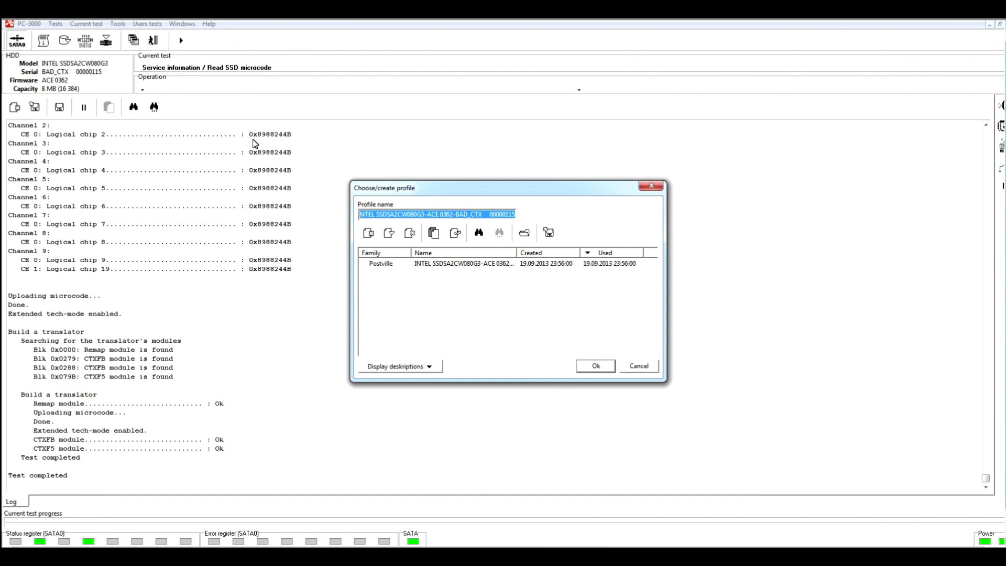
left_click(595, 366)
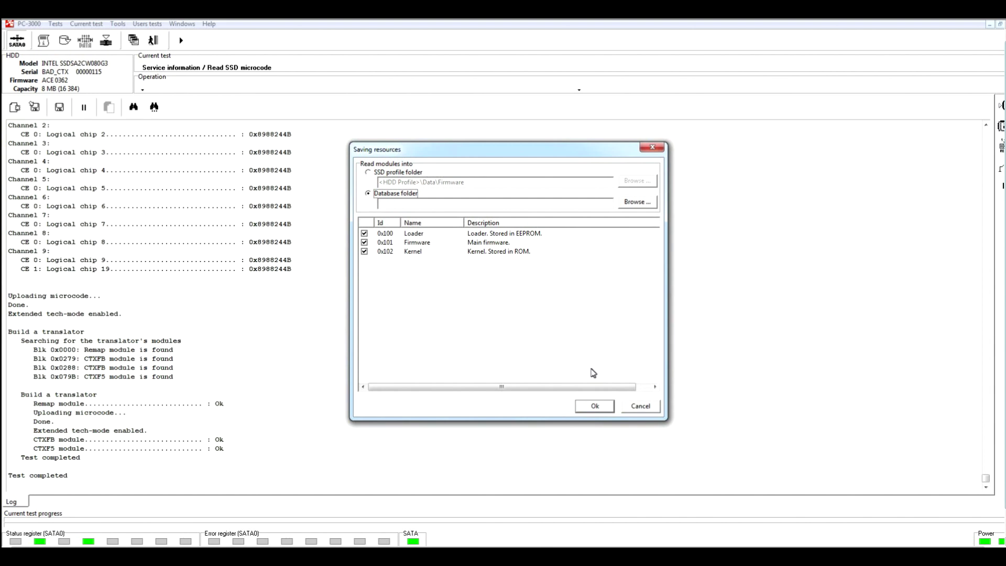
left_click_drag(589, 387, 565, 393)
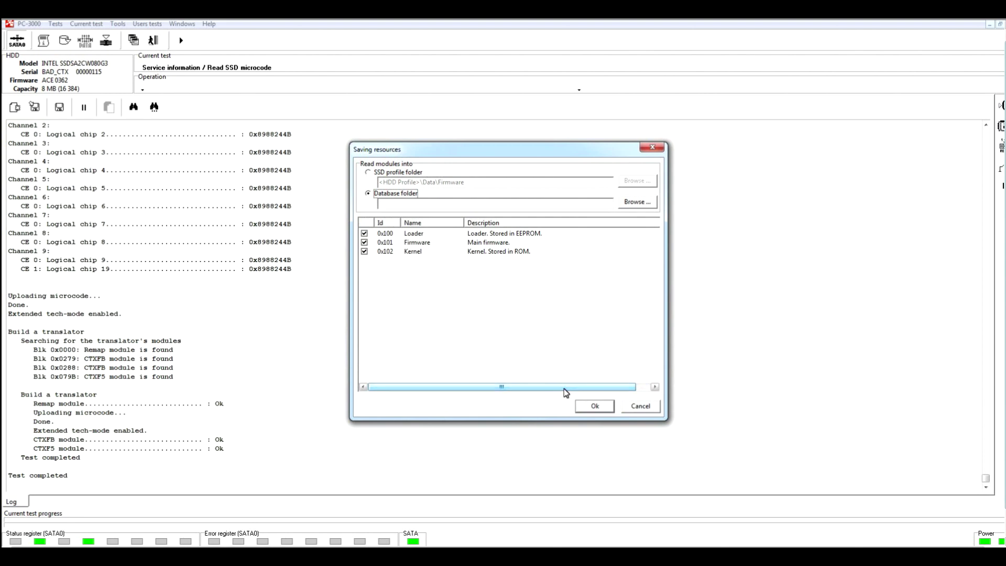
left_click_drag(565, 393, 628, 406)
left_click(637, 411)
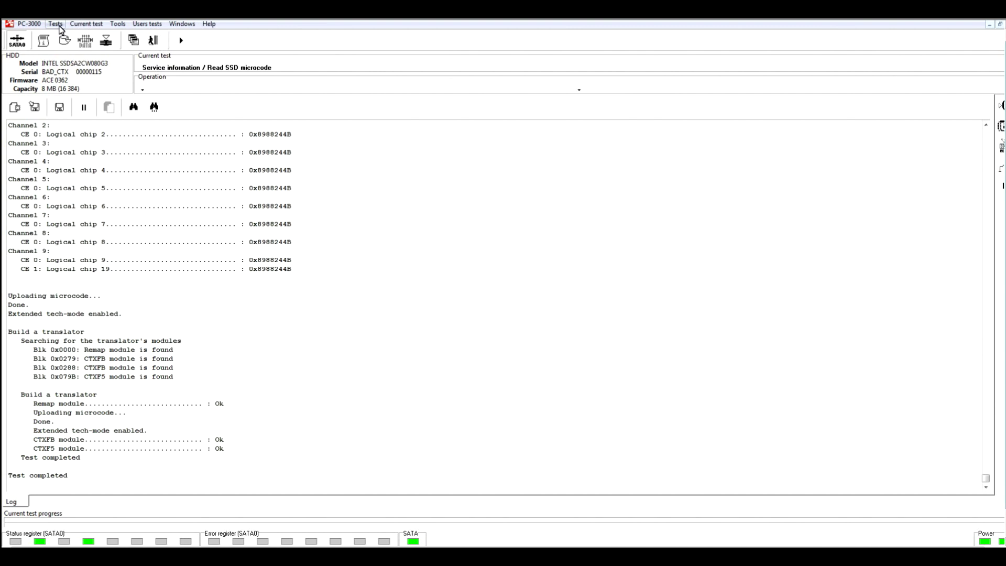
left_click(56, 24)
Start Update microcode from a folder, browse for a file, then cancel both dialogs
mouse_move(141, 52)
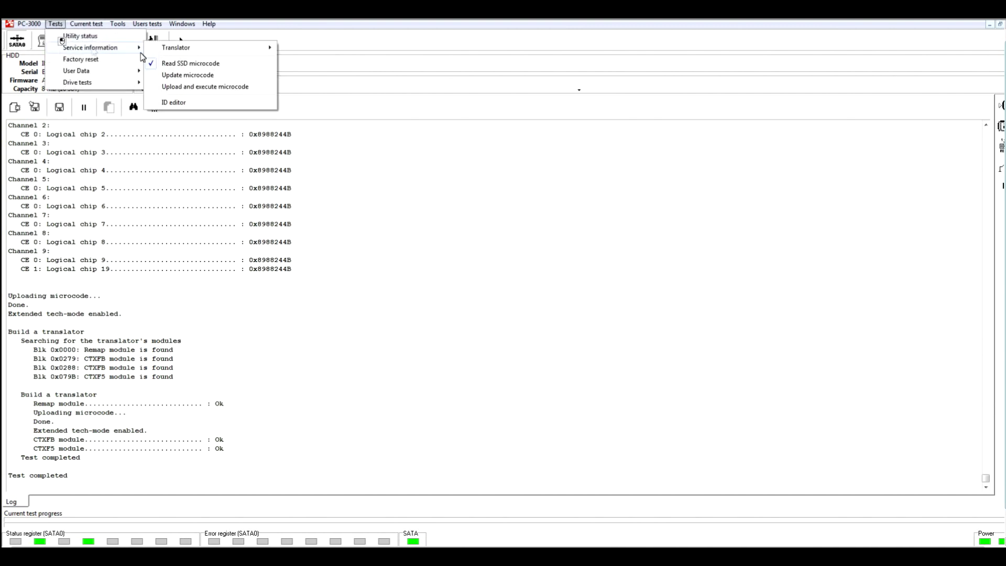
left_click(230, 77)
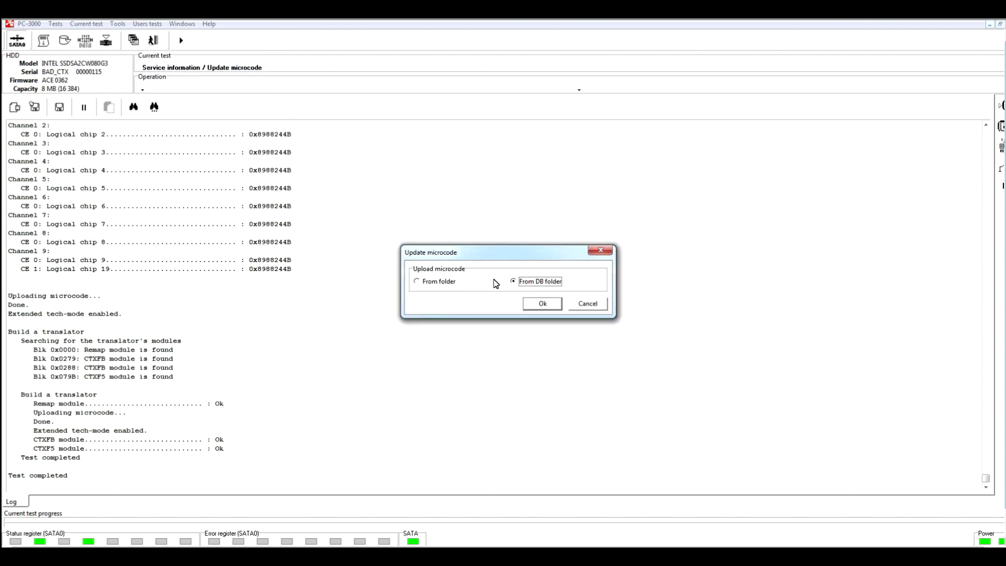
left_click(440, 282)
left_click(541, 303)
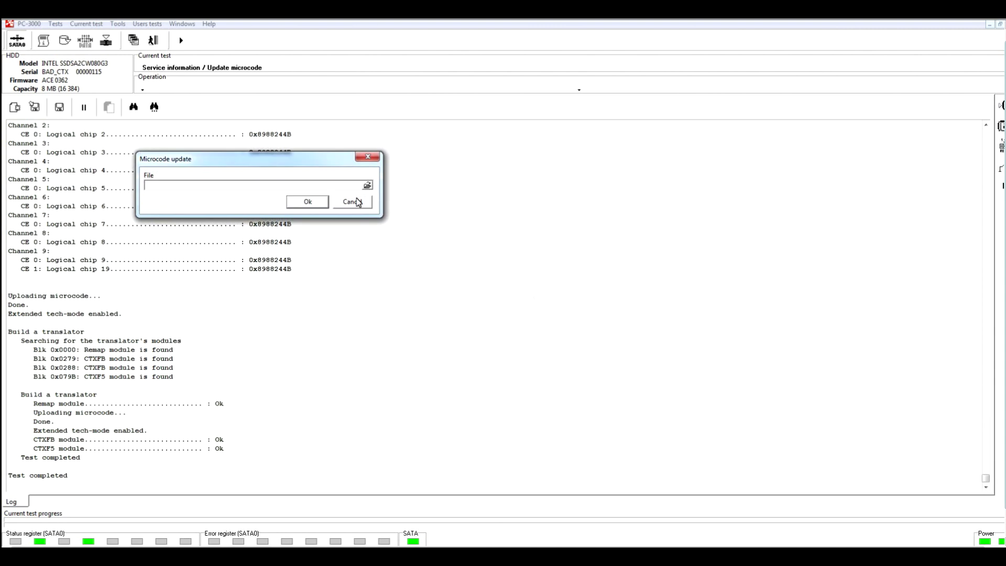
left_click(367, 186)
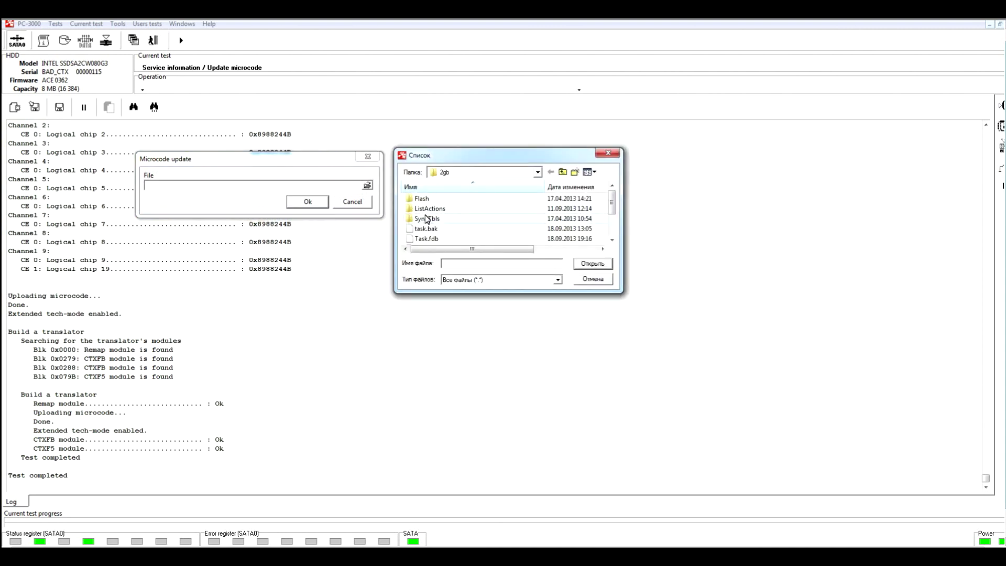
left_click(593, 279)
left_click(352, 202)
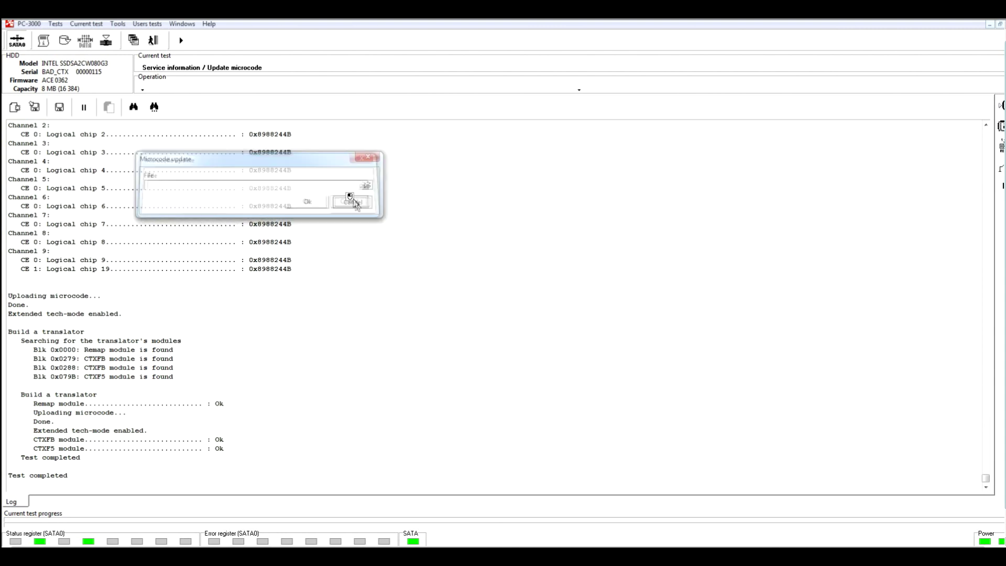
Reopen the Tests menu, dismiss it, and open it once more
left_click(55, 24)
mouse_move(76, 53)
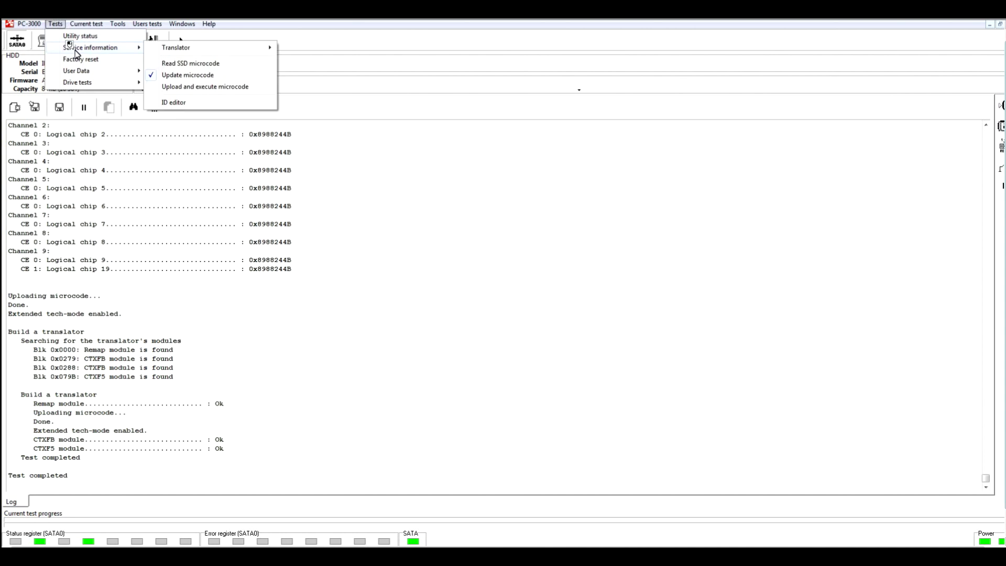
left_click(188, 75)
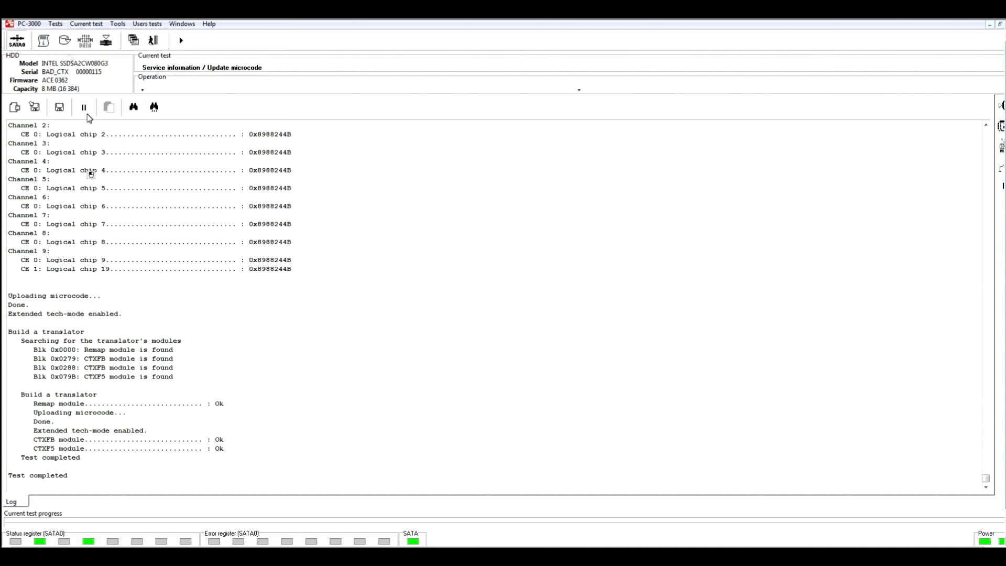
left_click(56, 25)
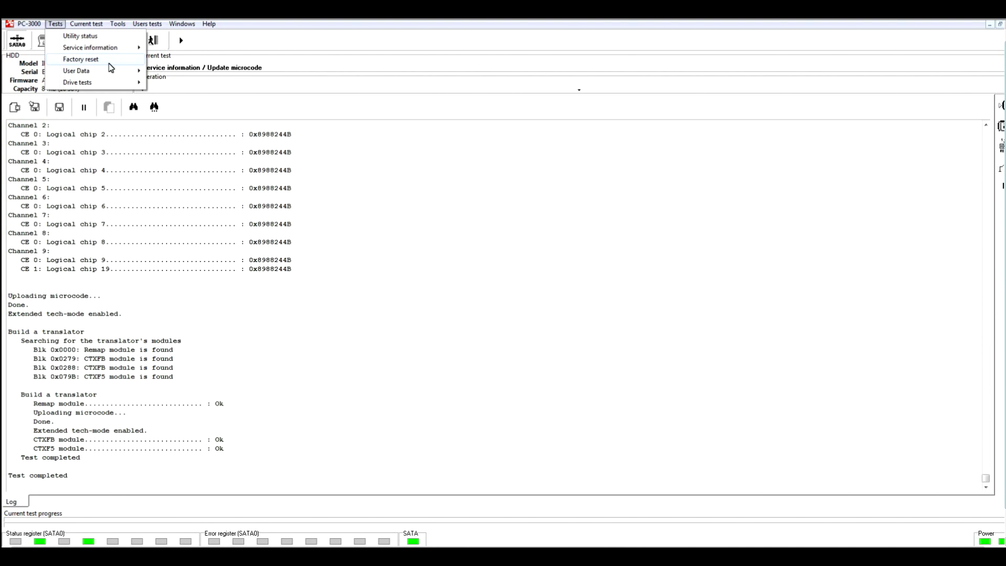
Show Tests > User Data > Drive tests, revealing Flash Chips and Enable extended tech-mode
mouse_move(108, 71)
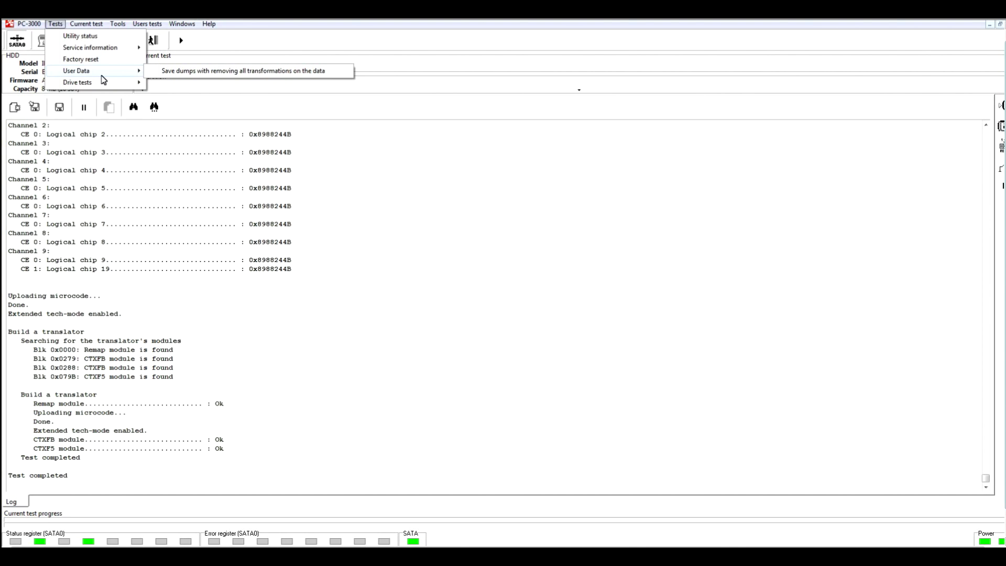
mouse_move(100, 88)
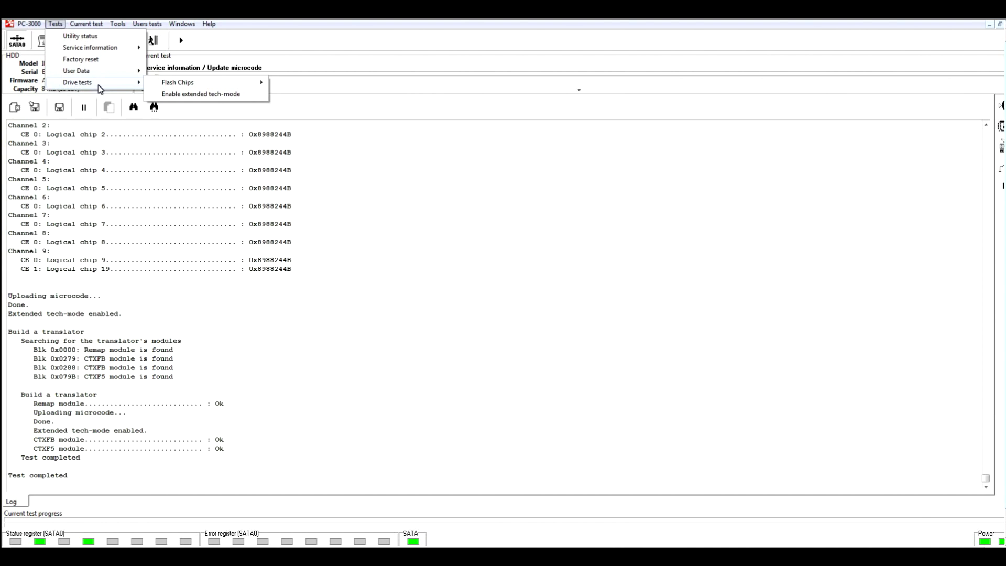
mouse_move(161, 86)
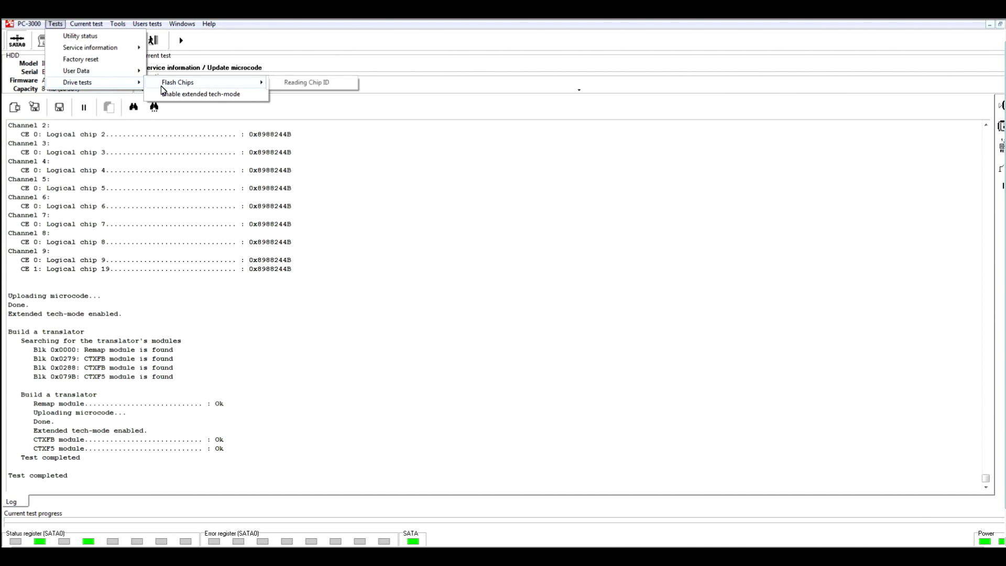
Run Flash Chips > Reading Chip ID, logging ID 0x8988244B for all eleven logical chips
left_click(287, 86)
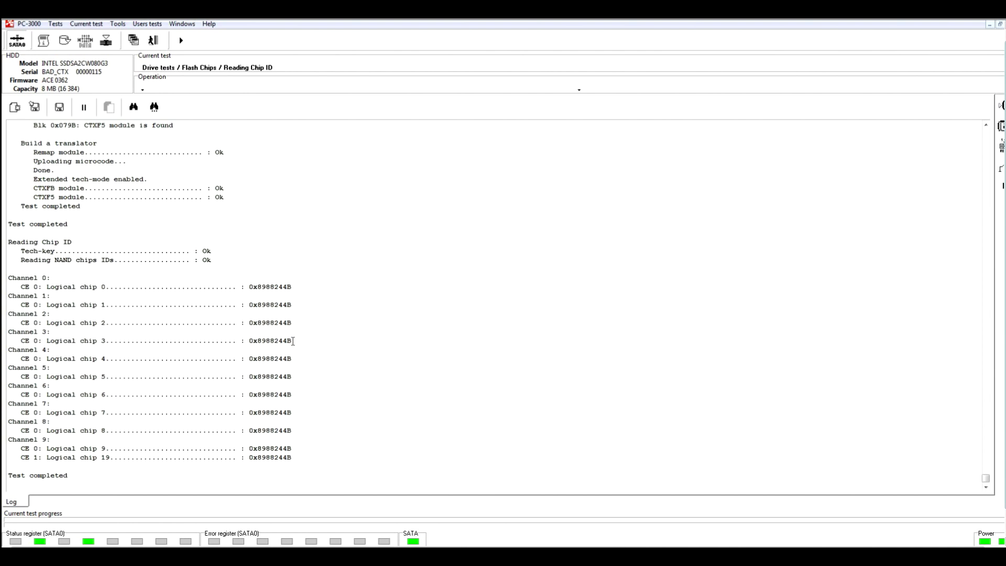
left_click(55, 23)
Display the Drive tests submenu with its Enable extended tech-mode option
mouse_move(79, 83)
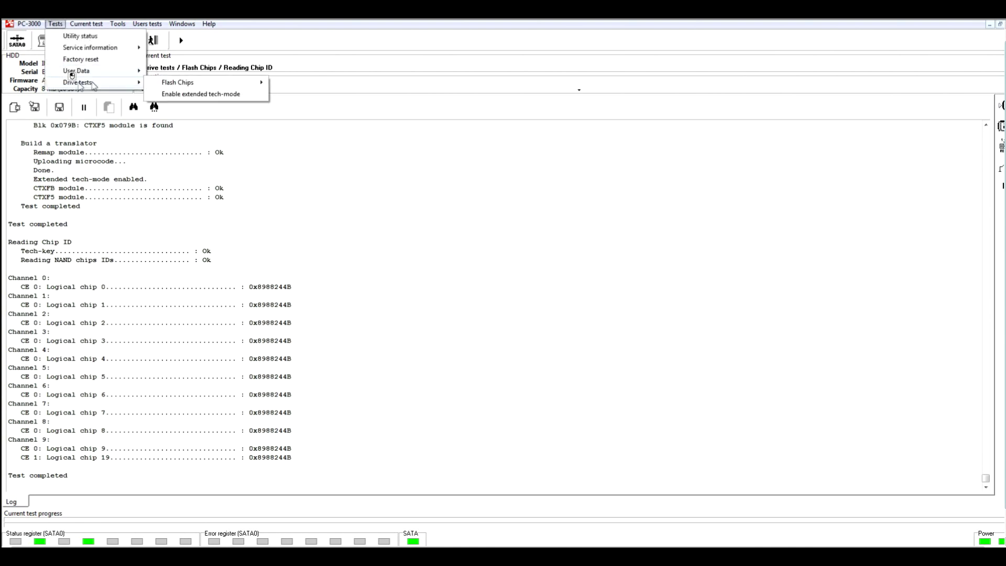